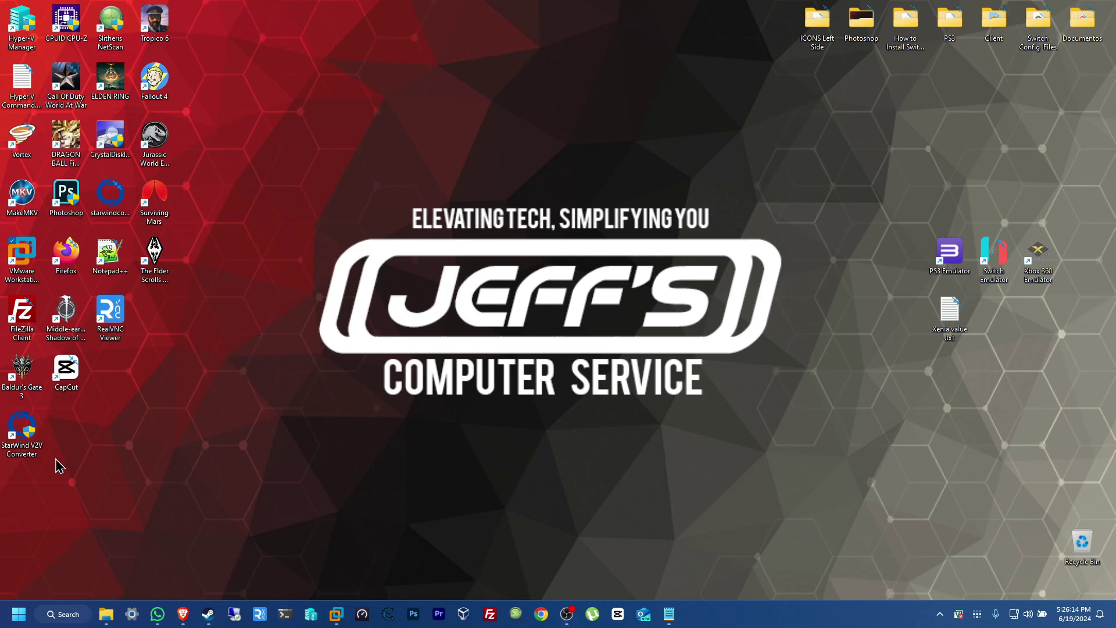
Launch StarWind V2V Converter from its desktop shortcut so it opens on the P2V source page
{"action": "left_click_drag", "start_coordinate": [25, 437], "coordinate": [402, 438]}
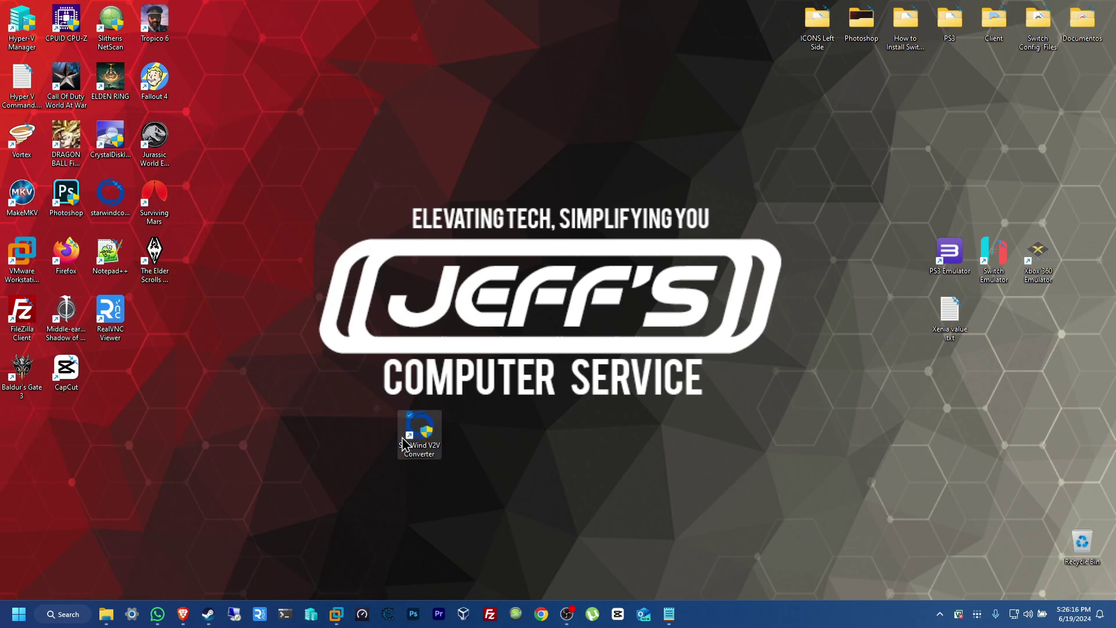
{"action": "double_click", "coordinate": [415, 441]}
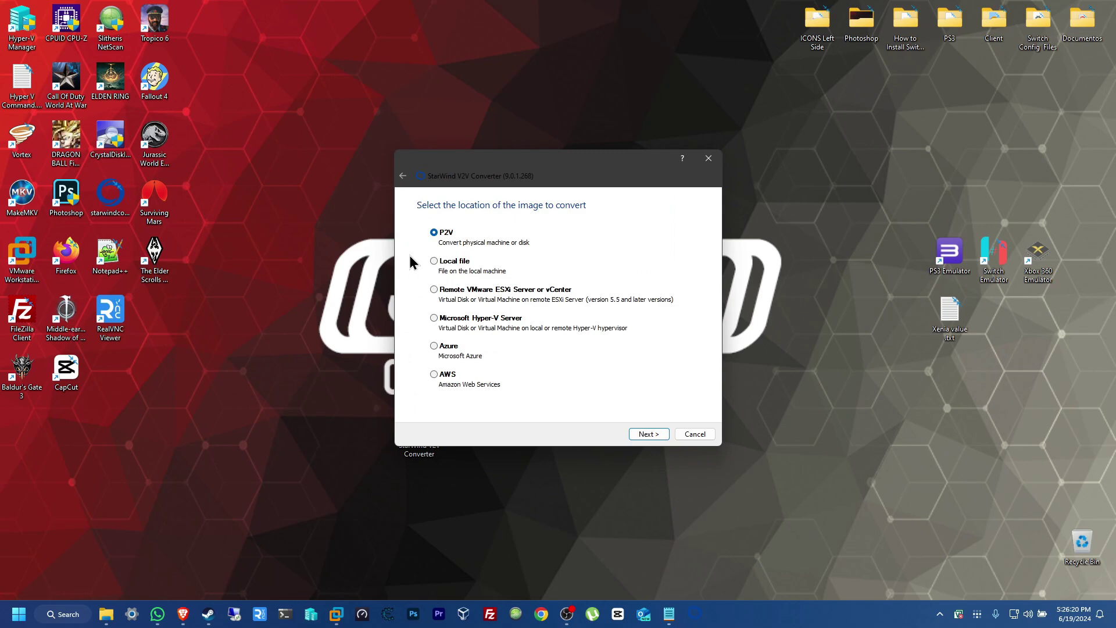
Bring the StarWind product page forward and highlight VMDK, VHD/VHDX and QCOW2 in its description
{"action": "left_click", "coordinate": [183, 613]}
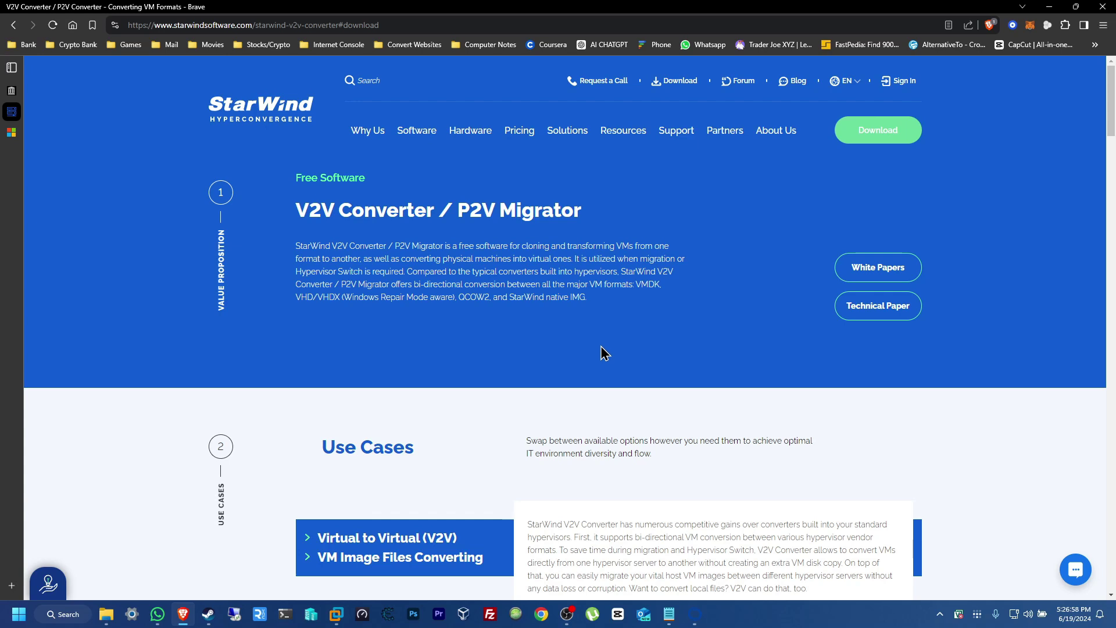
{"action": "double_click", "coordinate": [639, 285]}
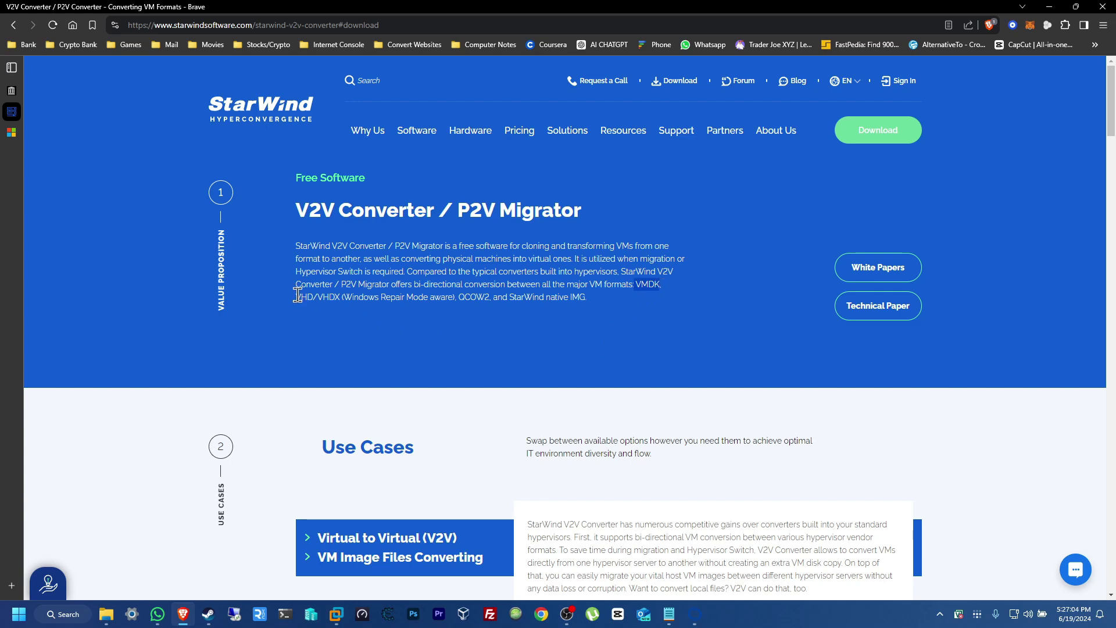
{"action": "left_click_drag", "start_coordinate": [295, 298], "coordinate": [342, 298]}
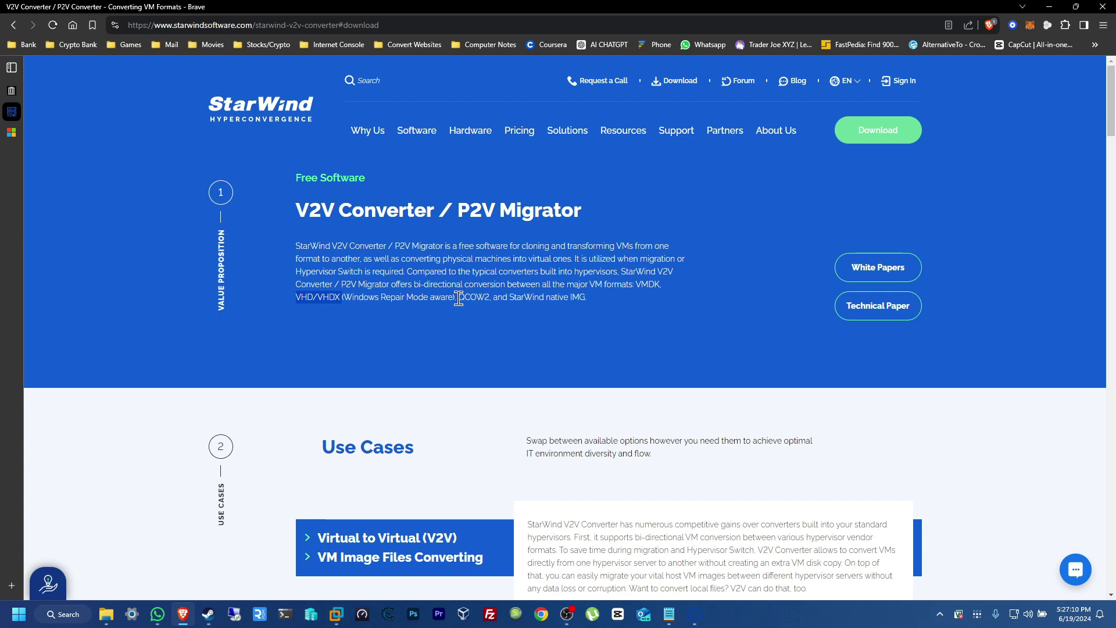
{"action": "left_click_drag", "start_coordinate": [458, 298], "coordinate": [489, 298]}
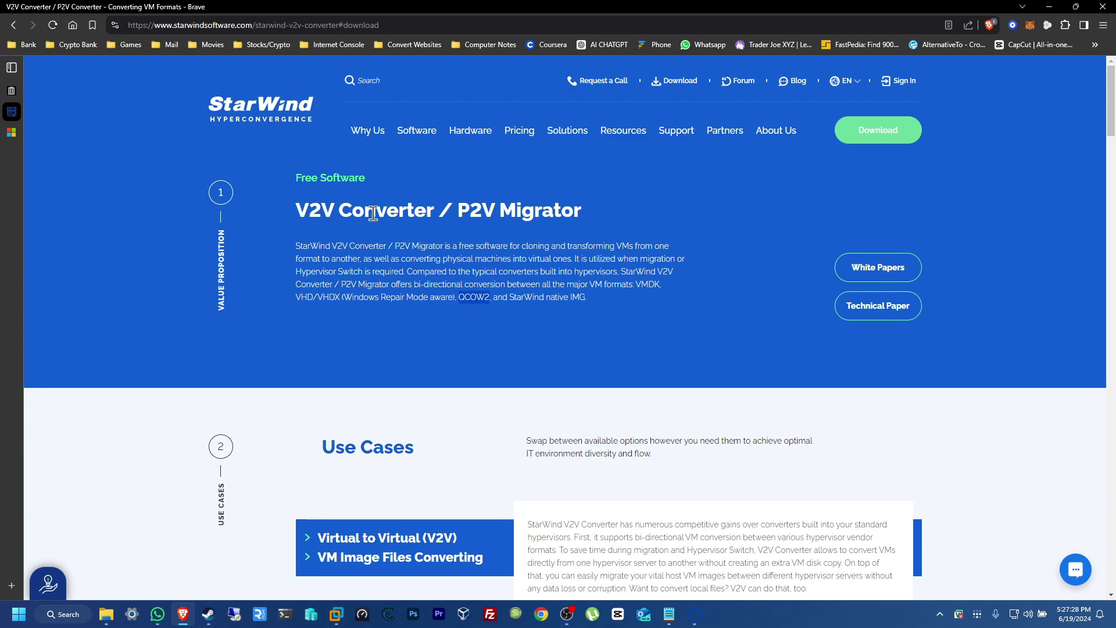
Switch to the Disk2vhd v2.02 documentation page and read through the article
{"action": "left_click", "coordinate": [16, 135]}
{"action": "scroll", "coordinate": [610, 271], "scroll_direction": "up", "scroll_amount": 2}
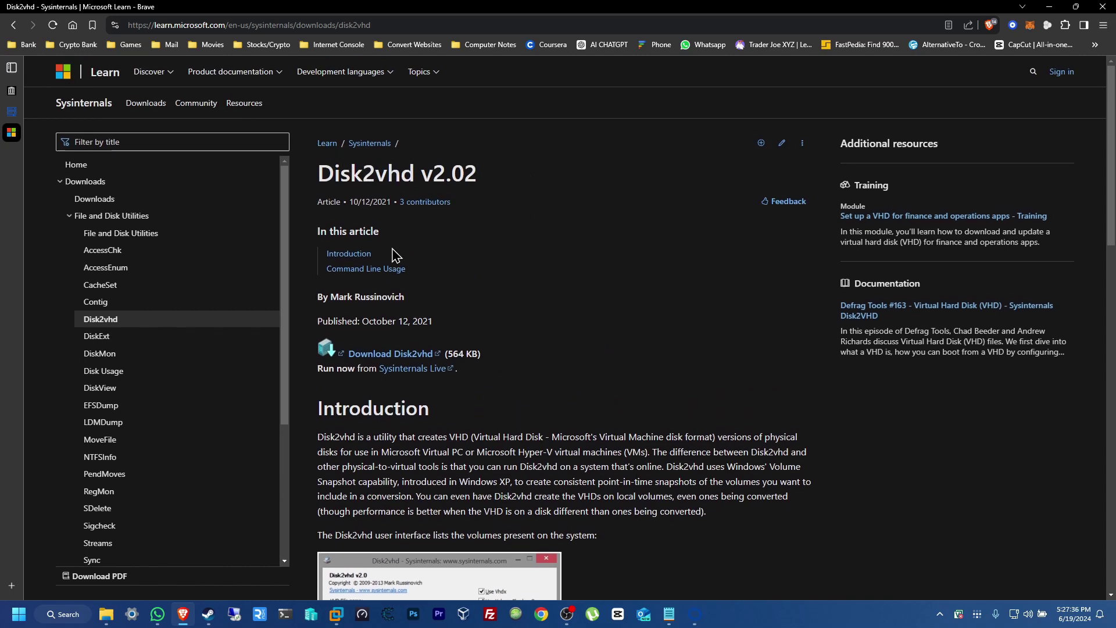
{"action": "scroll", "coordinate": [582, 329], "scroll_direction": "down", "scroll_amount": 1}
{"action": "scroll", "coordinate": [584, 331], "scroll_direction": "down", "scroll_amount": 3}
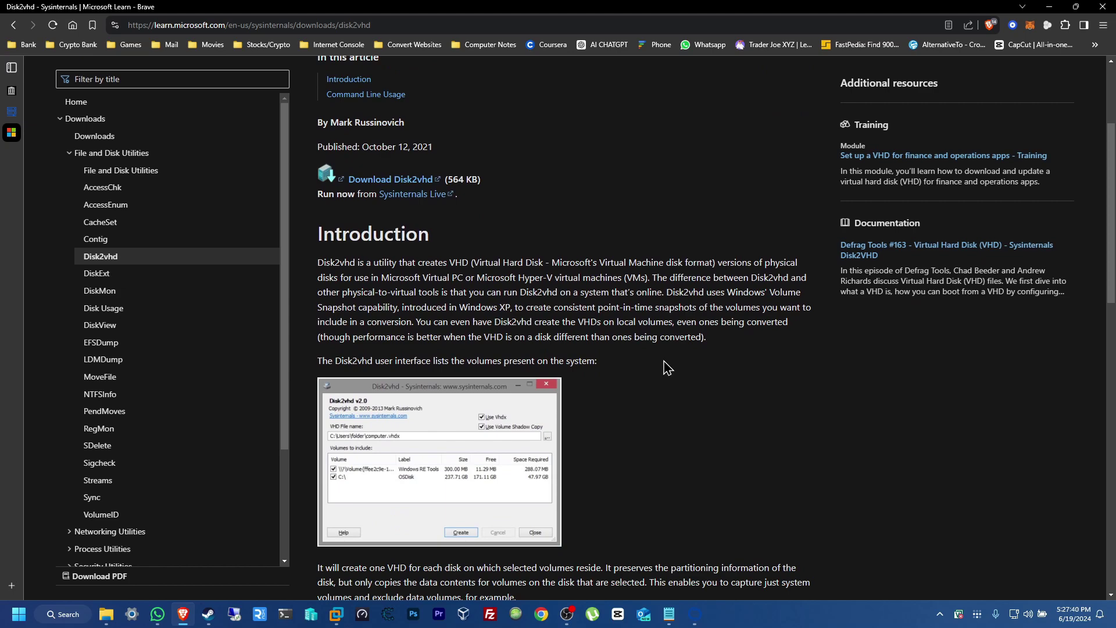
{"action": "scroll", "coordinate": [667, 367], "scroll_direction": "up", "scroll_amount": 3}
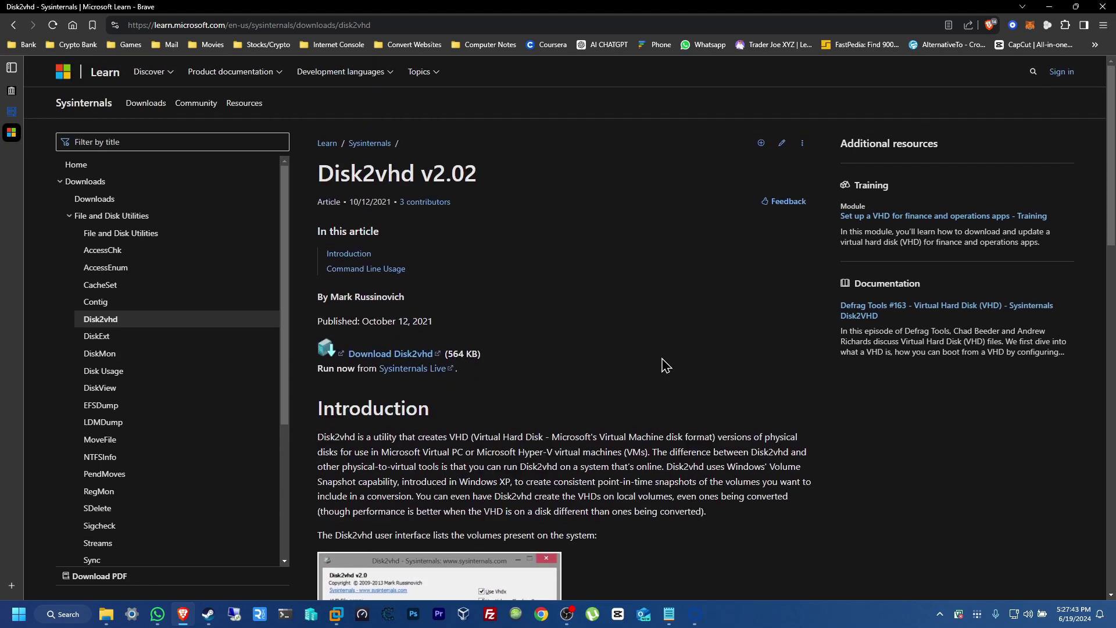
Return to the converter wizard, move it lower, and continue with P2V as the source
{"action": "left_click", "coordinate": [1049, 8]}
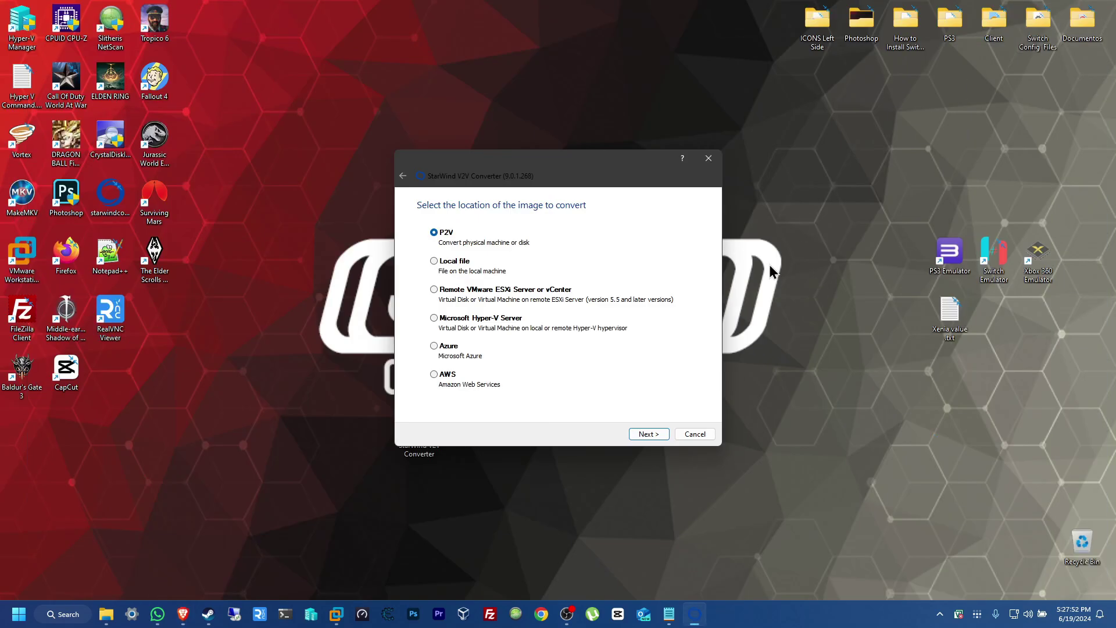
{"action": "left_click_drag", "start_coordinate": [586, 175], "coordinate": [575, 224]}
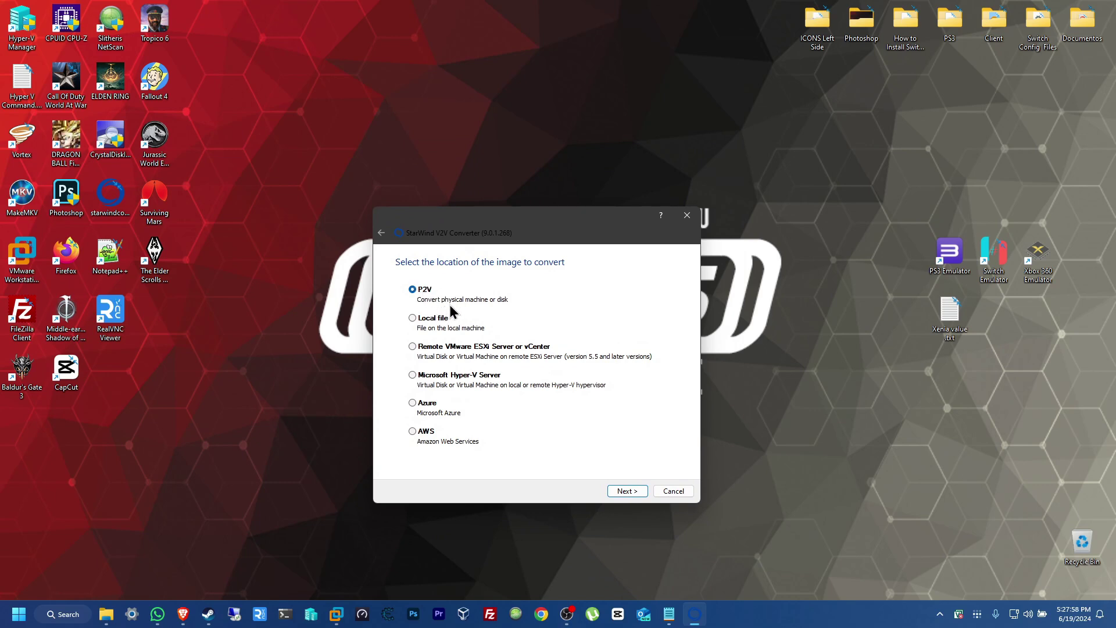
{"action": "left_click", "coordinate": [629, 492]}
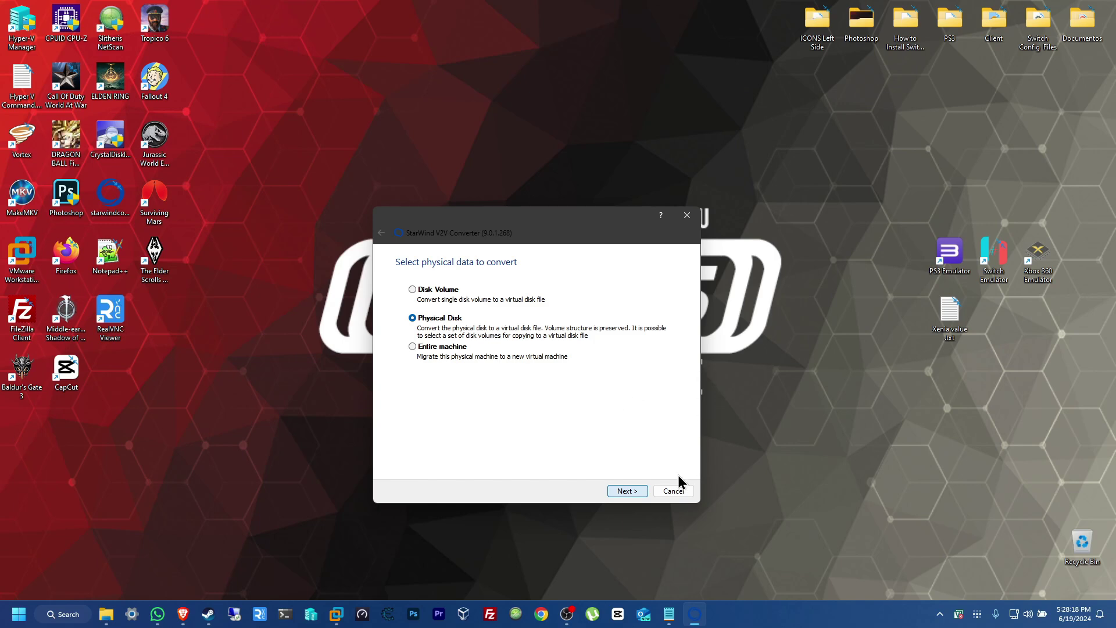
Choose Physical Disk, keep disk HFM512GD3JX013N, and tick all five volumes including C:\
{"action": "left_click", "coordinate": [639, 495]}
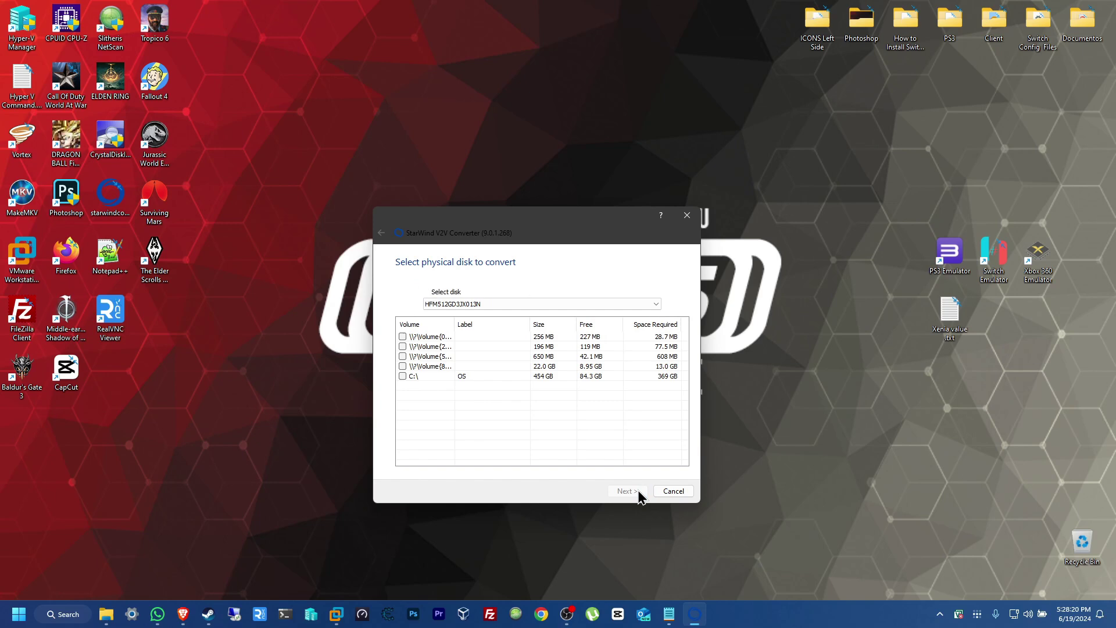
{"action": "left_click", "coordinate": [465, 305]}
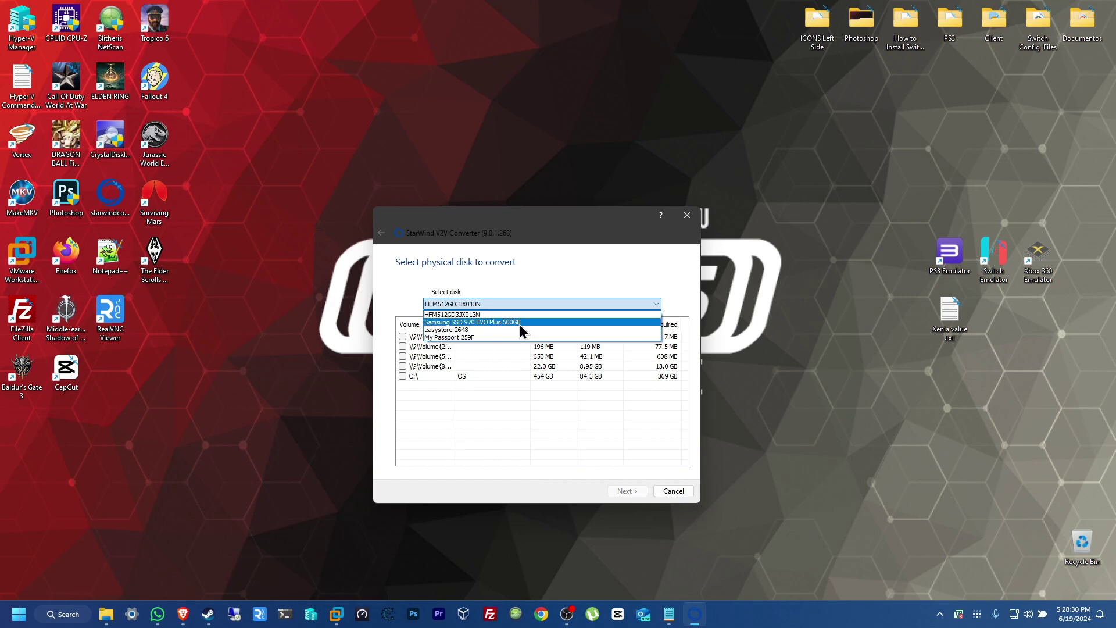
{"action": "left_click", "coordinate": [479, 314]}
{"action": "left_click", "coordinate": [402, 375]}
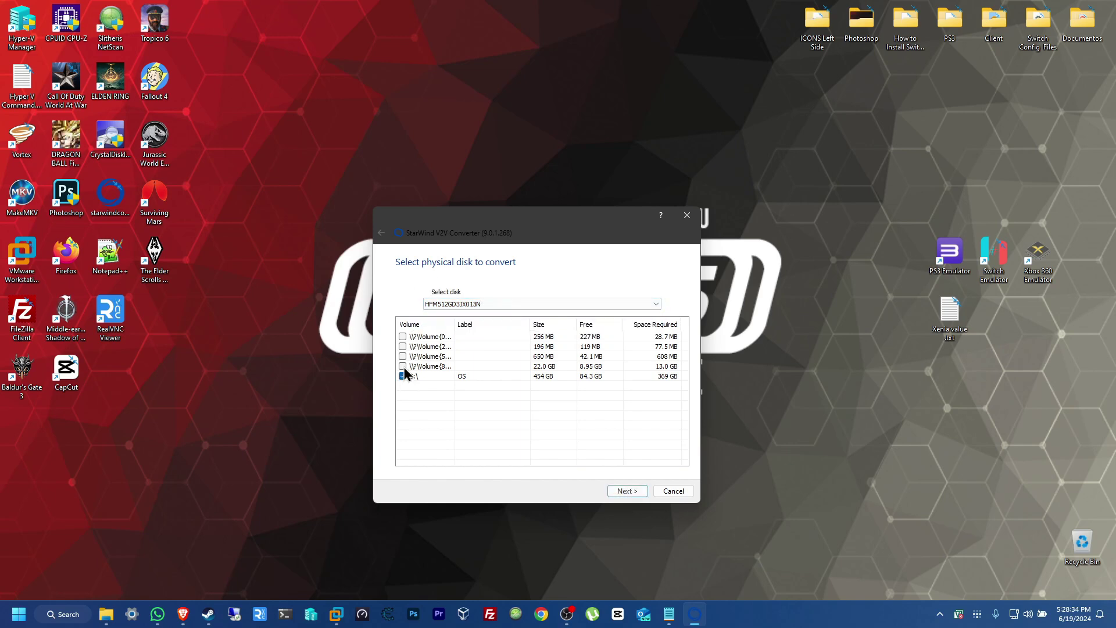
{"action": "left_click", "coordinate": [402, 366]}
{"action": "left_click", "coordinate": [402, 356]}
{"action": "left_click", "coordinate": [402, 346]}
{"action": "left_click", "coordinate": [403, 336]}
Keep Local file as the image destination to reach the format choice with VMDK
{"action": "left_click", "coordinate": [637, 492]}
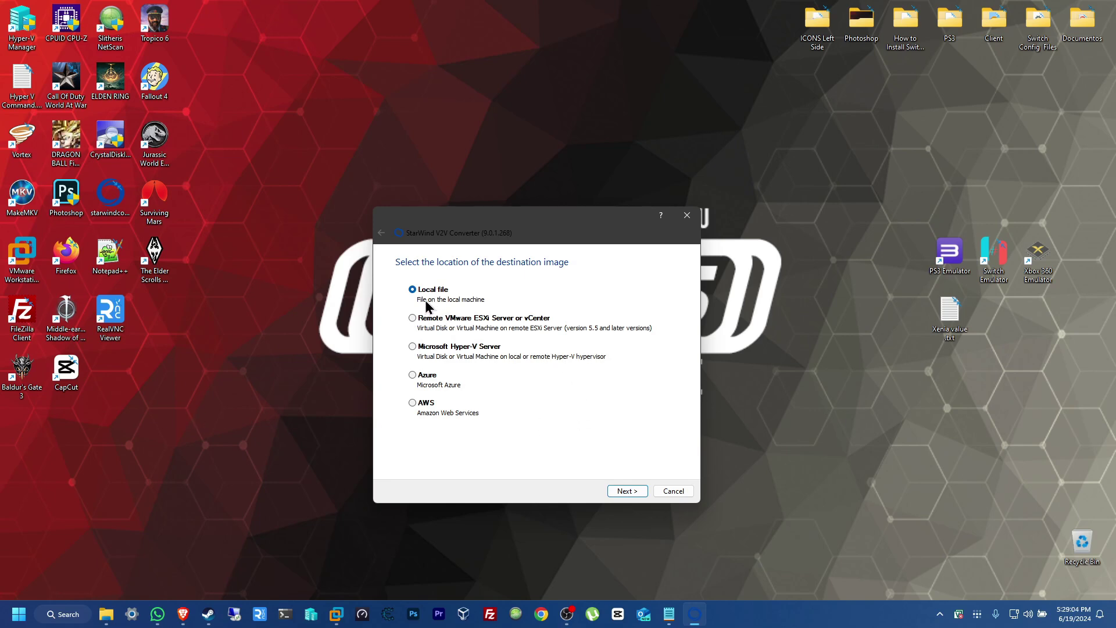
{"action": "left_click", "coordinate": [625, 491]}
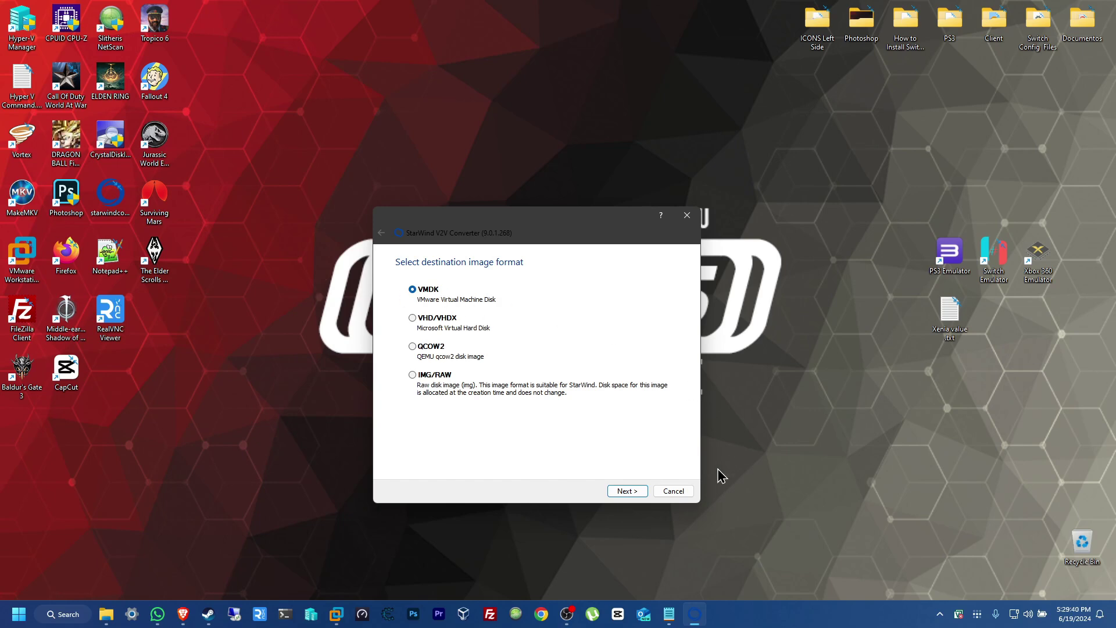
Continue with VMDK, keeping VMware Workstation growable image and Windows Repair Mode off
{"action": "left_click", "coordinate": [639, 500]}
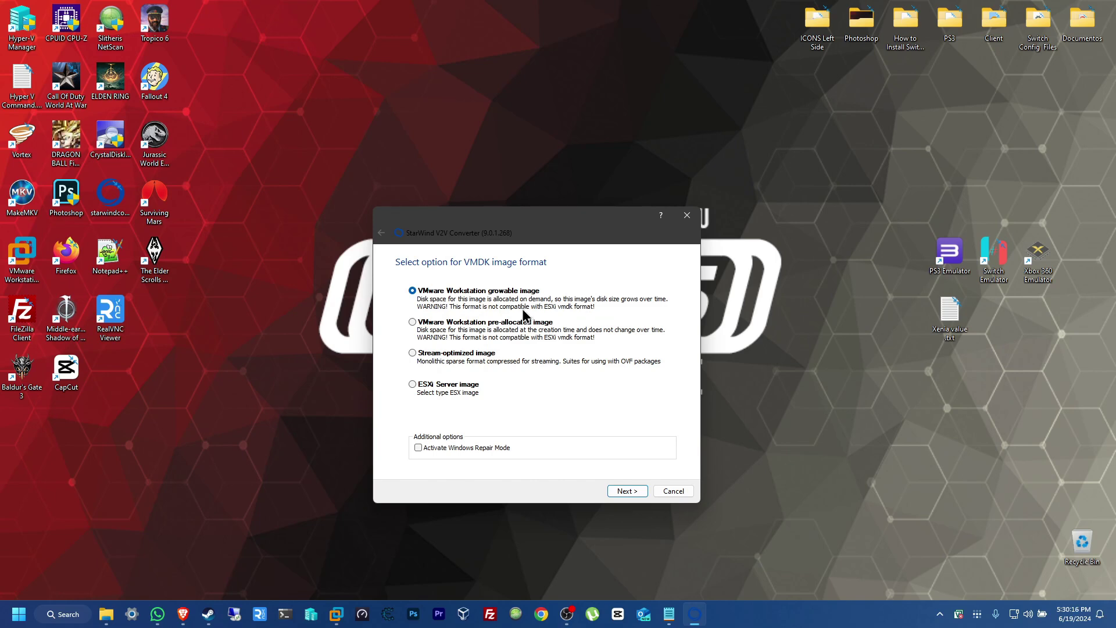
Accept the growable image and review the warning: 422 GB needed, only 84.3 GB free on C:\
{"action": "left_click", "coordinate": [633, 491]}
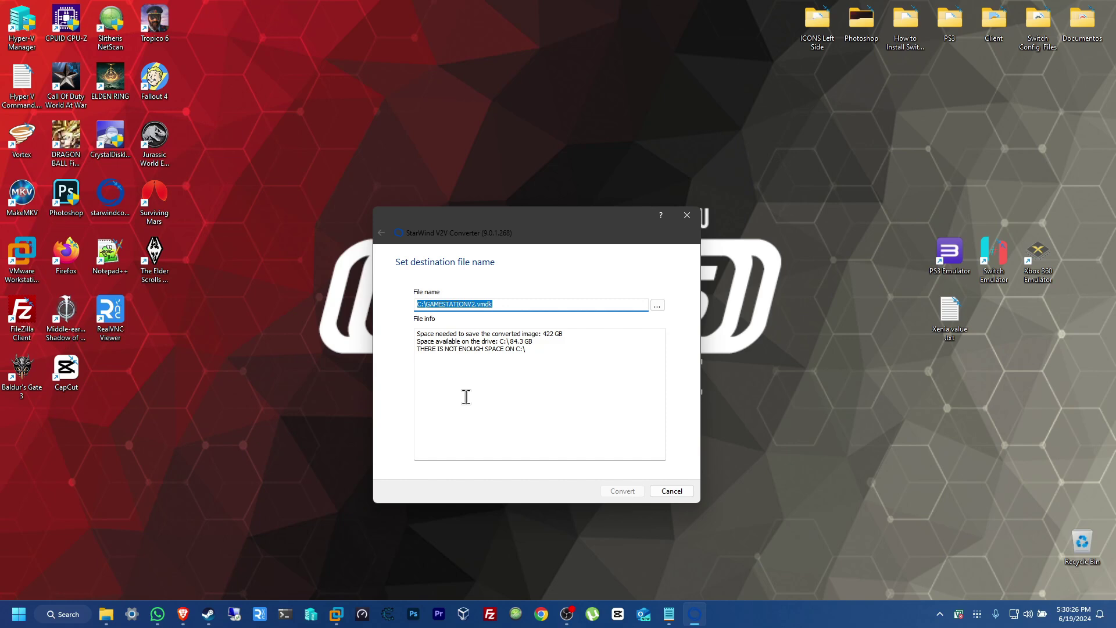
{"action": "left_click_drag", "start_coordinate": [541, 360], "coordinate": [415, 328]}
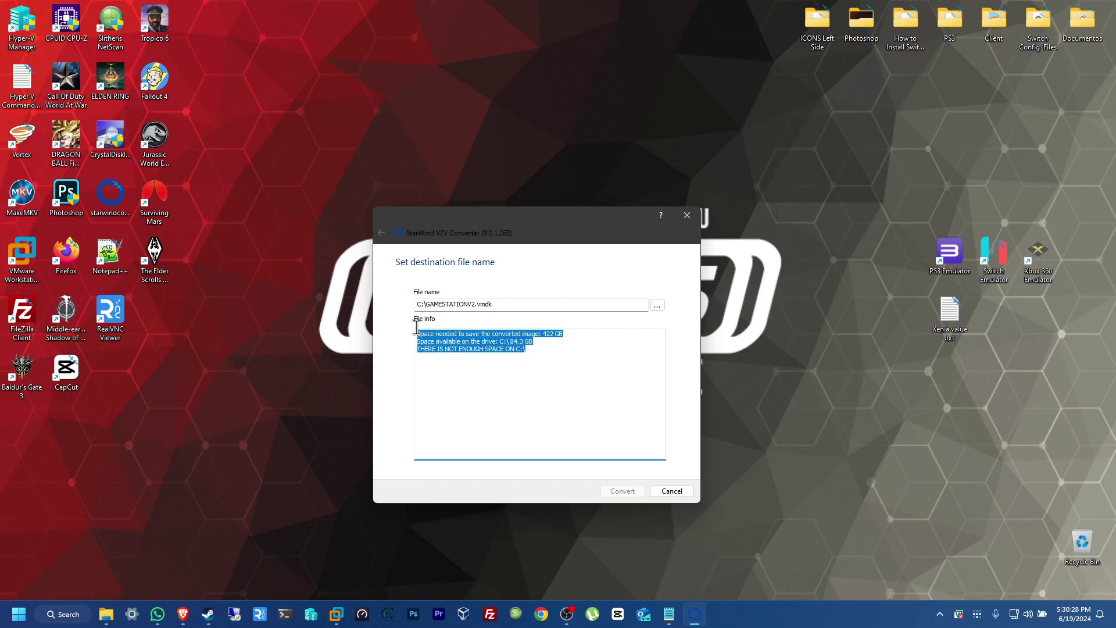
{"action": "left_click", "coordinate": [414, 325]}
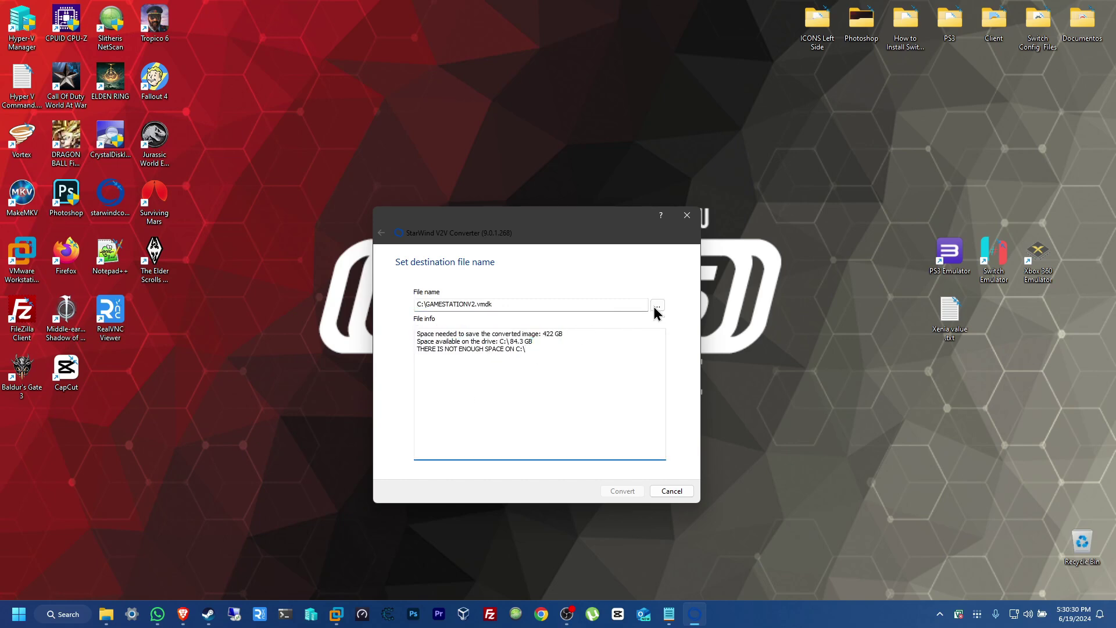
Confirm GAMESTATIONV2.vmdk exists in F:\PH Computer, then cancel and close the converter
{"action": "mouse_move", "coordinate": [115, 619]}
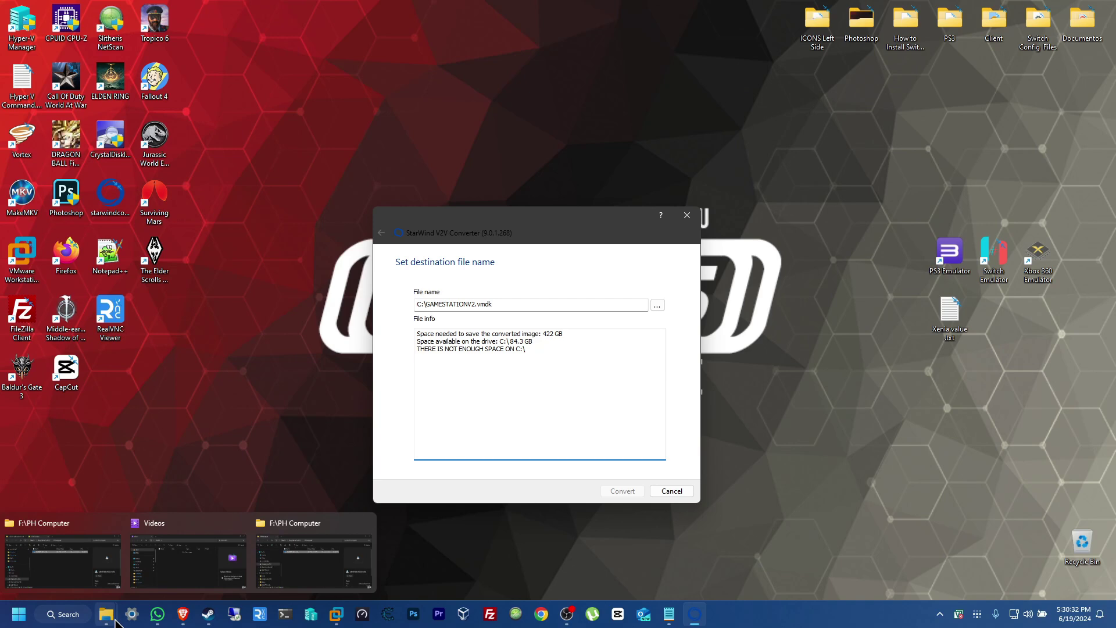
{"action": "left_click", "coordinate": [320, 549]}
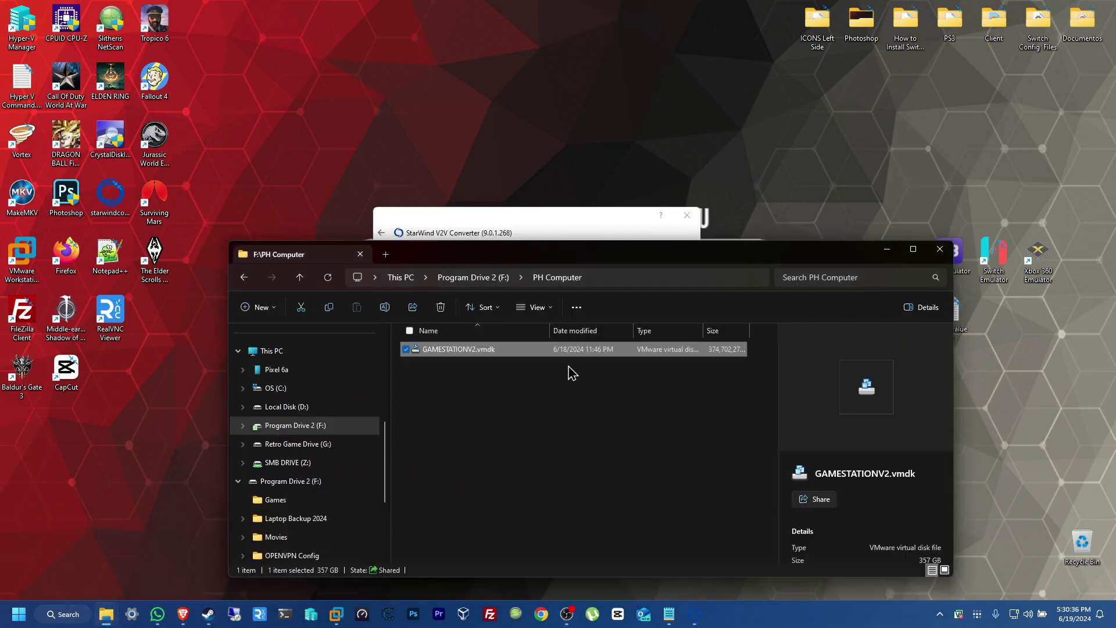
{"action": "left_click_drag", "start_coordinate": [548, 231], "coordinate": [539, 195]}
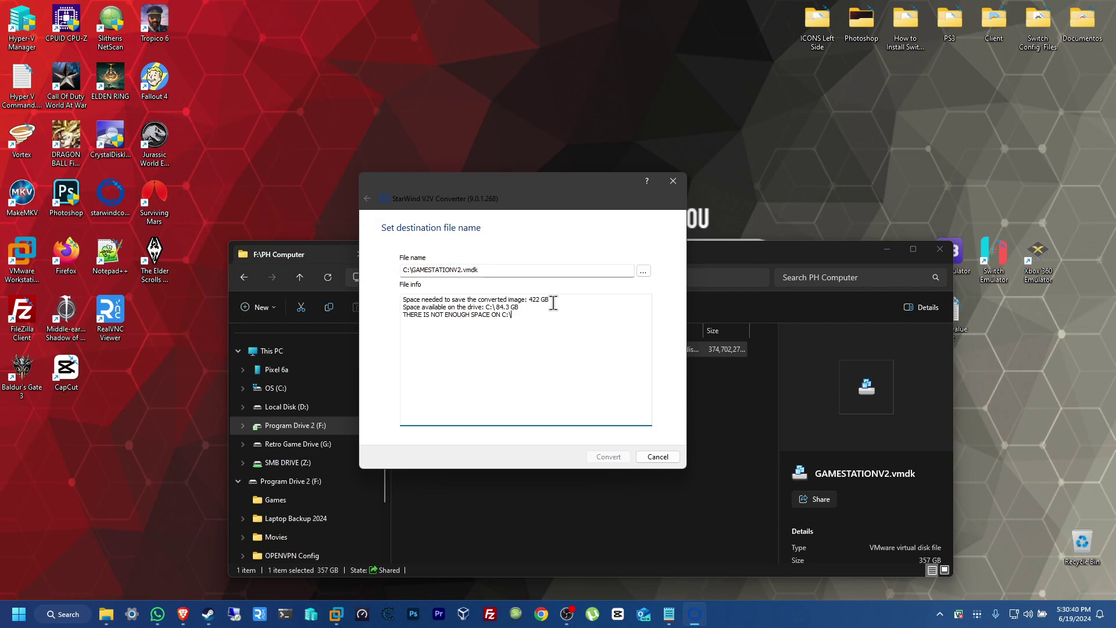
{"action": "left_click", "coordinate": [753, 429]}
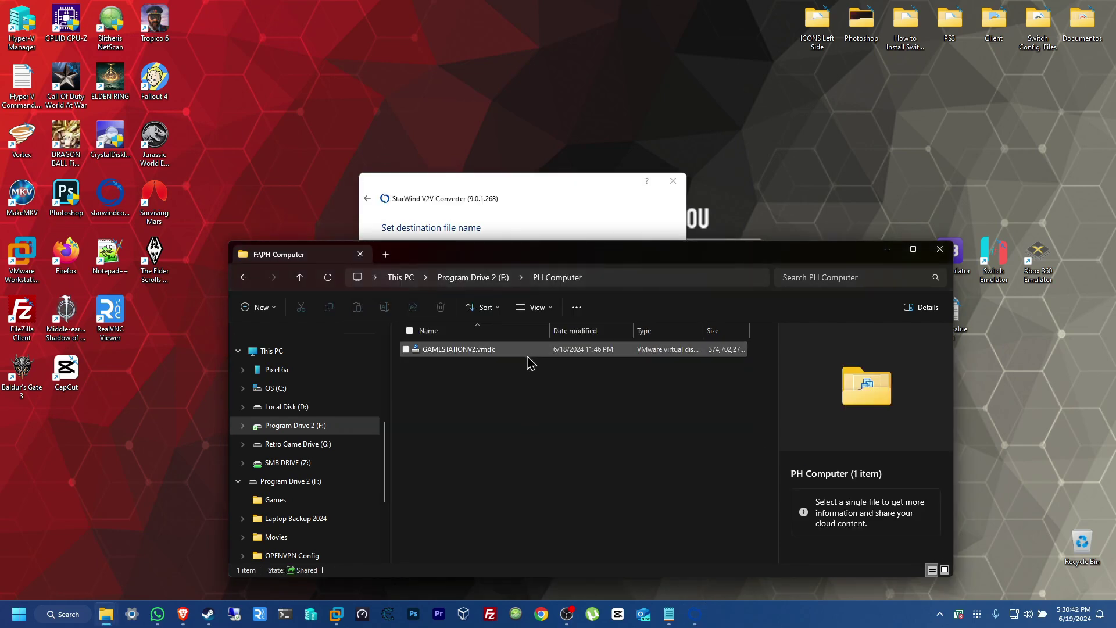
{"action": "mouse_move", "coordinate": [534, 360]}
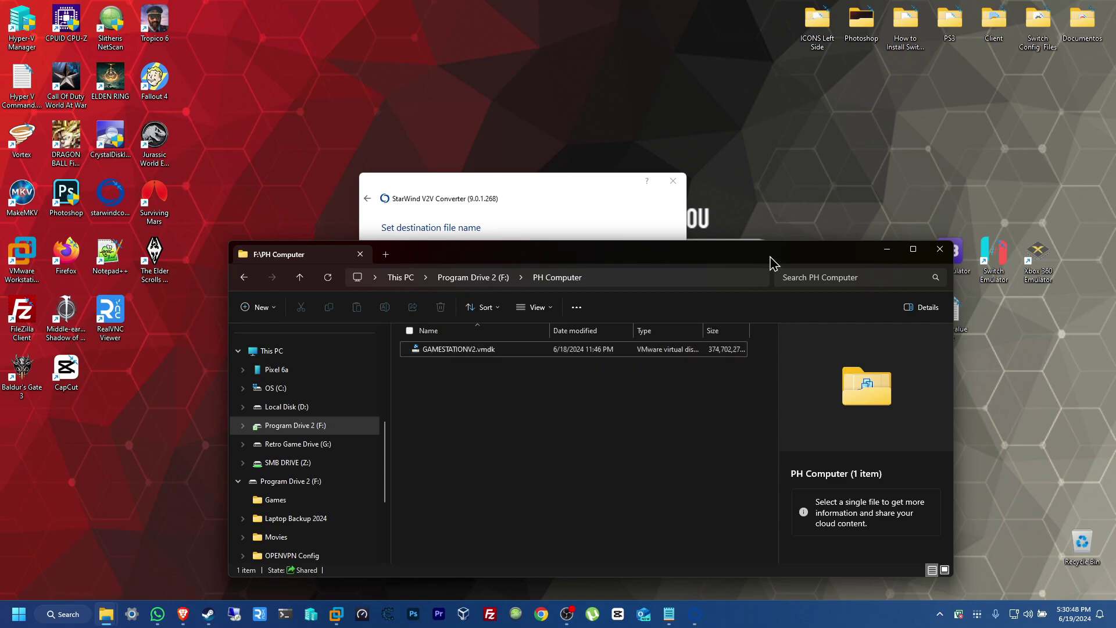
{"action": "left_click_drag", "start_coordinate": [770, 255], "coordinate": [776, 362]}
{"action": "left_click", "coordinate": [573, 182]}
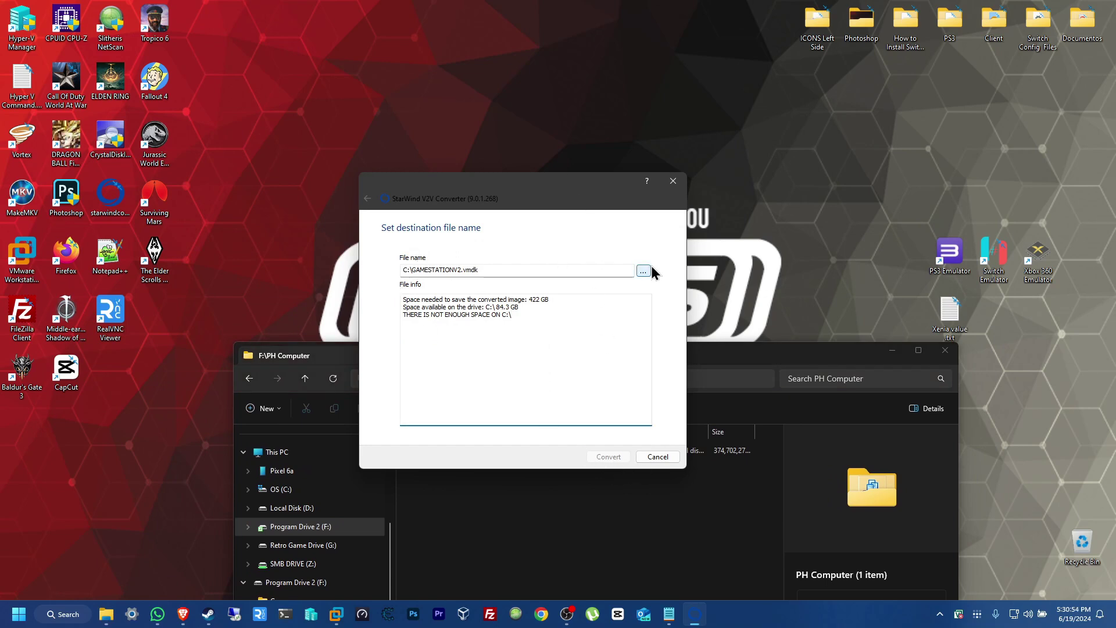
{"action": "left_click", "coordinate": [761, 351]}
{"action": "left_click", "coordinate": [642, 378]}
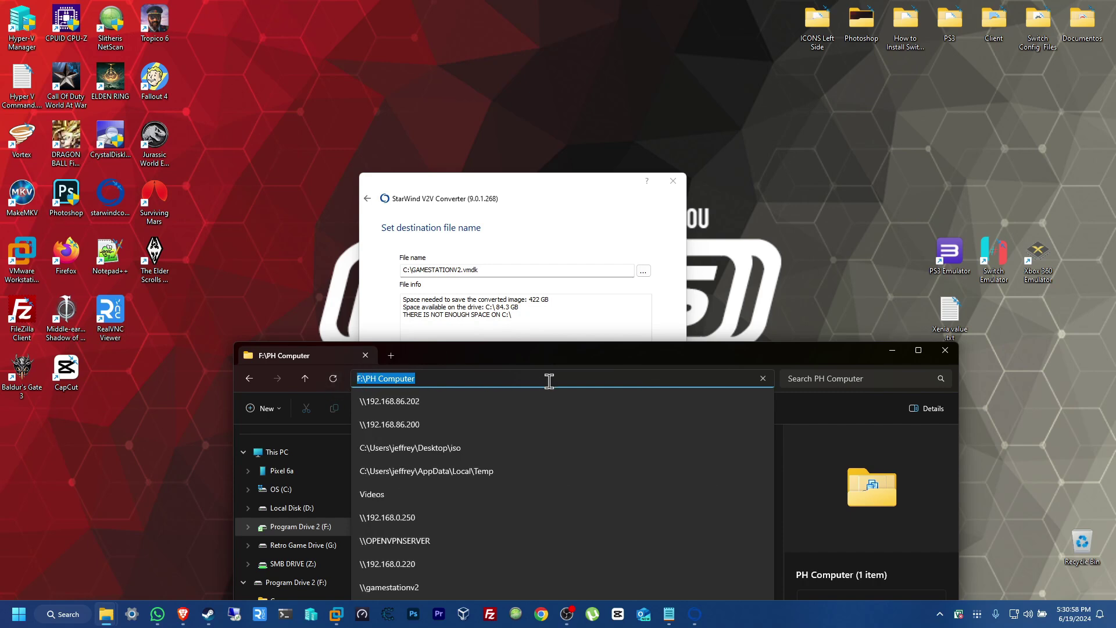
{"action": "left_click", "coordinate": [819, 414]}
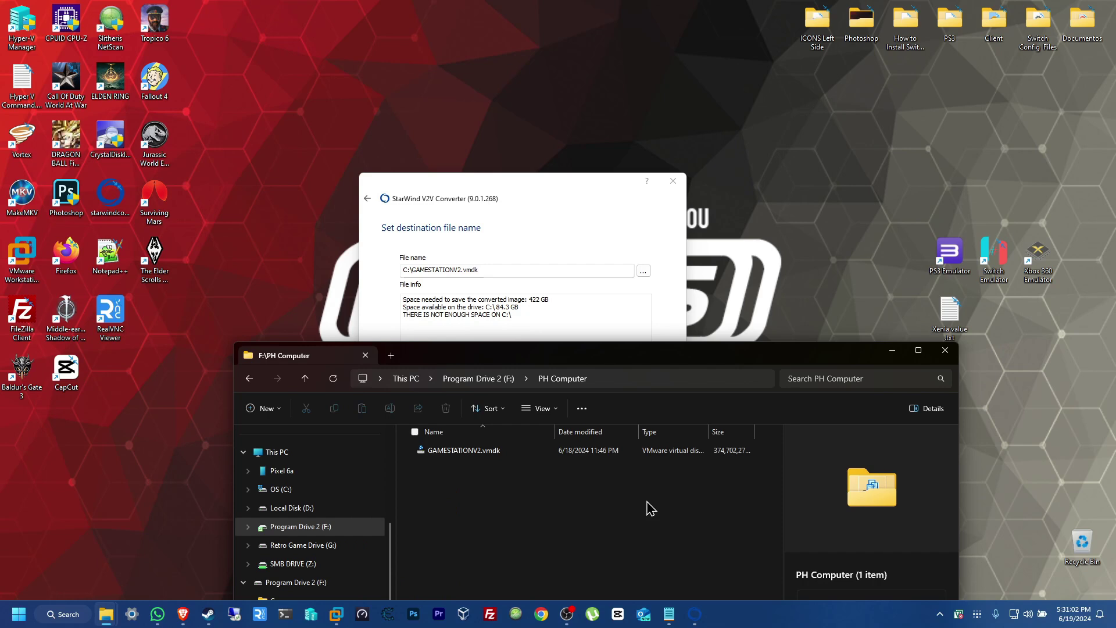
{"action": "left_click", "coordinate": [608, 256]}
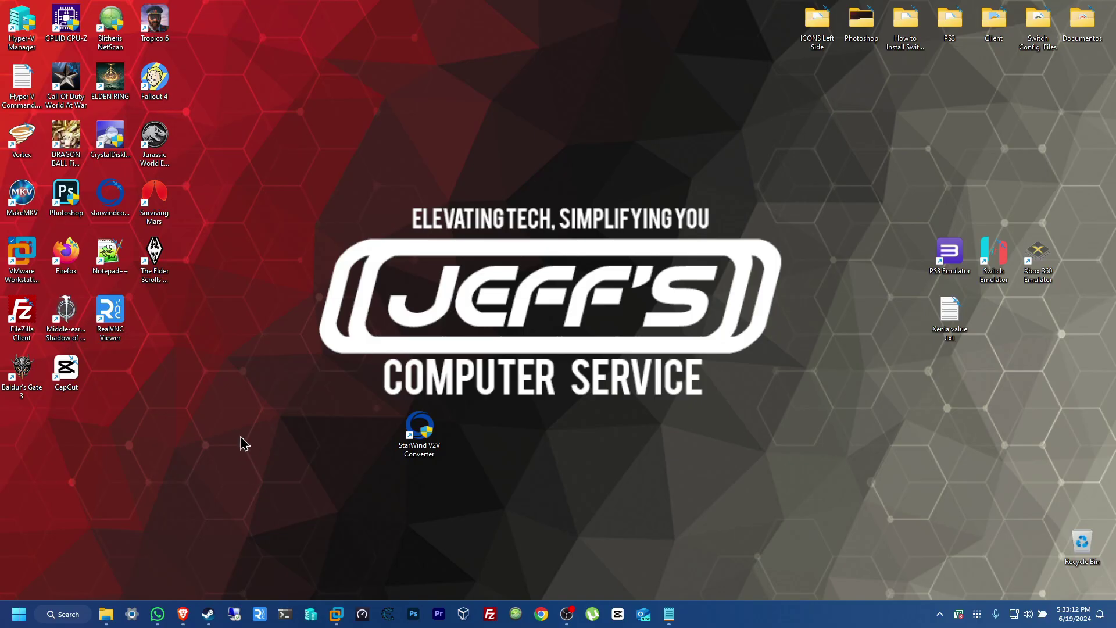
Start a Typical new virtual machine in maximized VMware Workstation, installing the OS later
{"action": "double_click", "coordinate": [30, 257]}
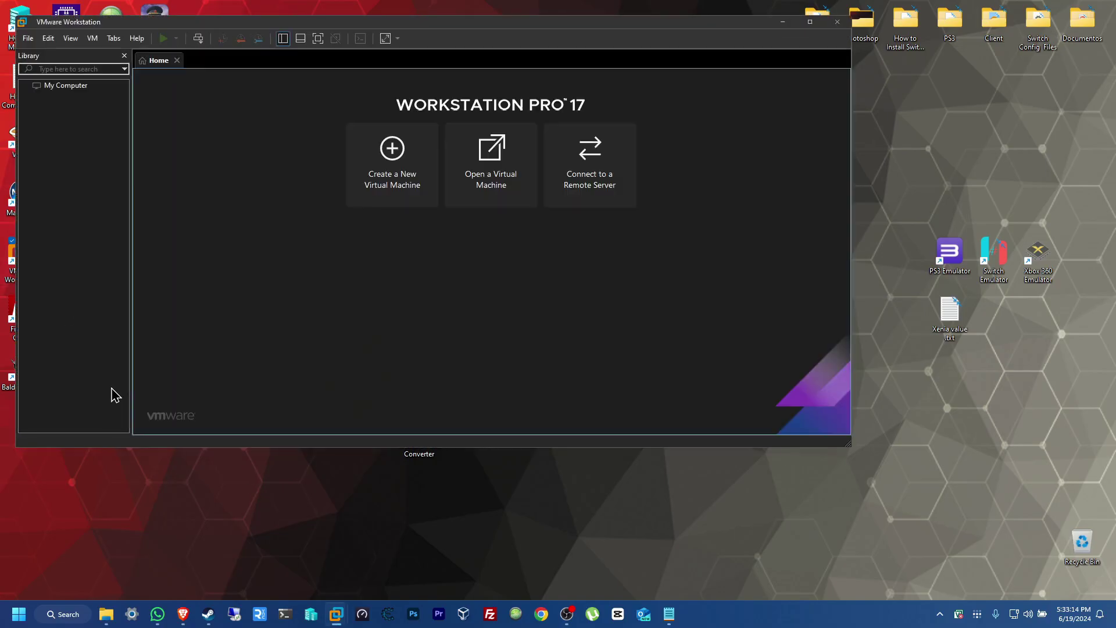
{"action": "left_click", "coordinate": [810, 22]}
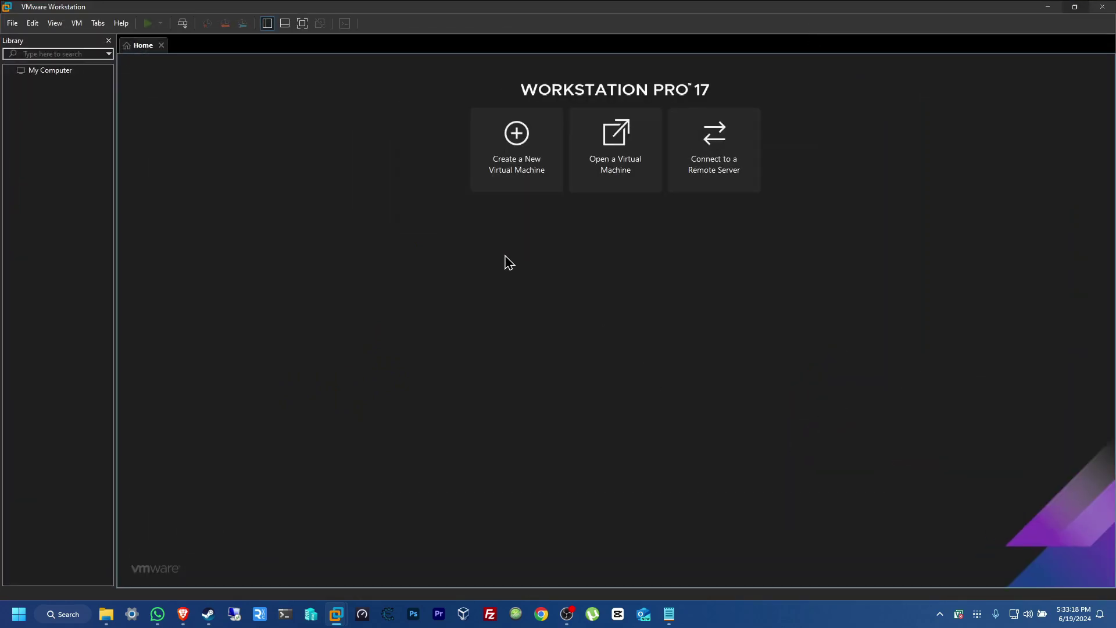
{"action": "left_click", "coordinate": [534, 162]}
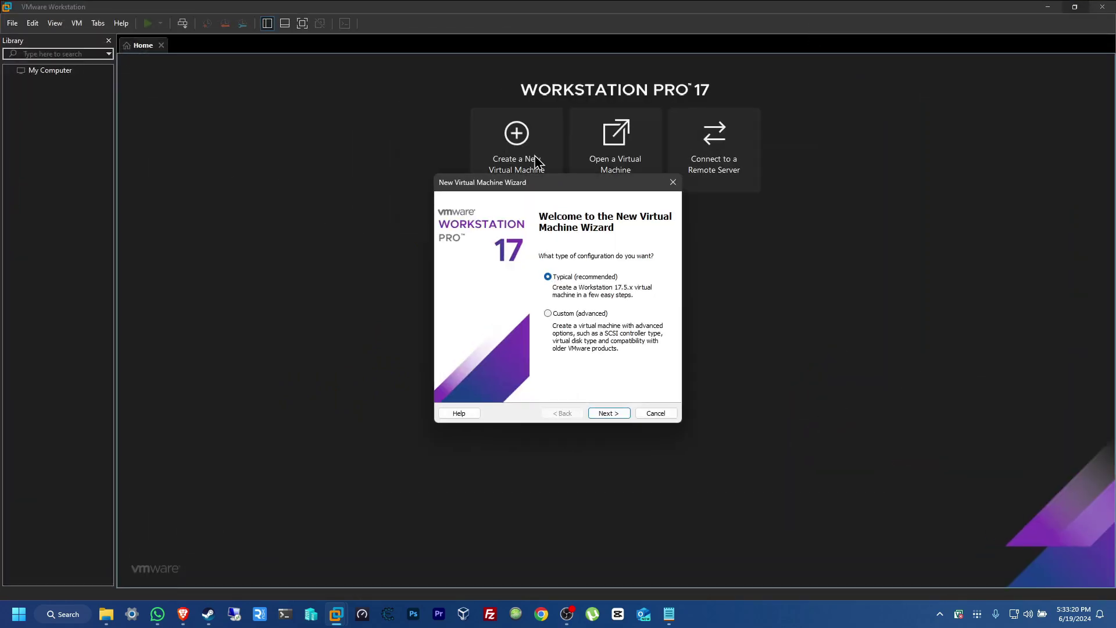
{"action": "left_click", "coordinate": [626, 415]}
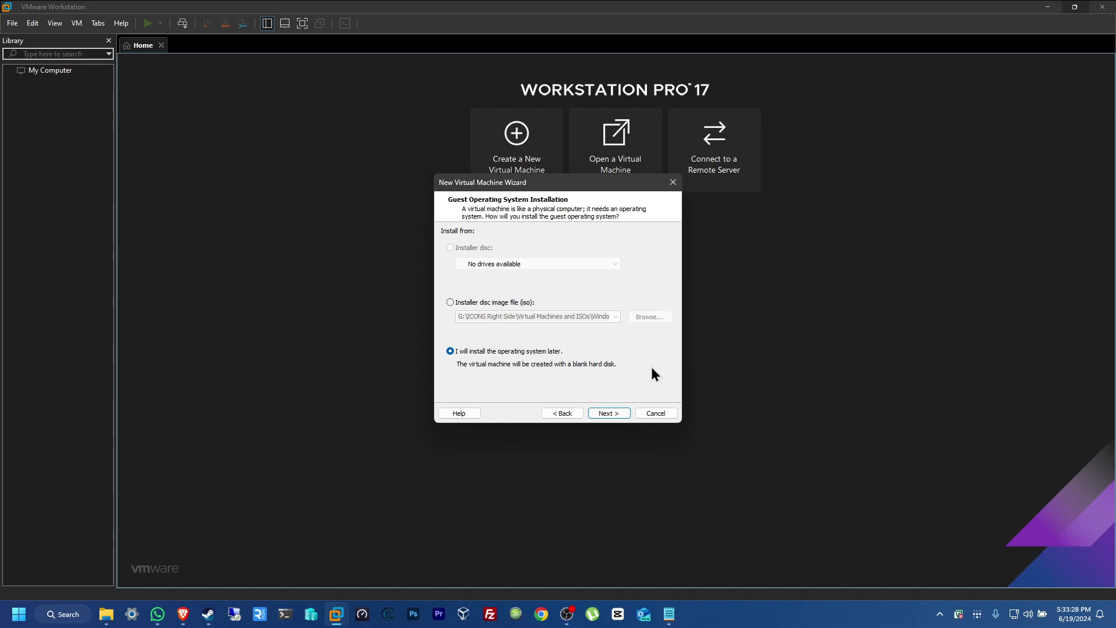
{"action": "left_click", "coordinate": [609, 413]}
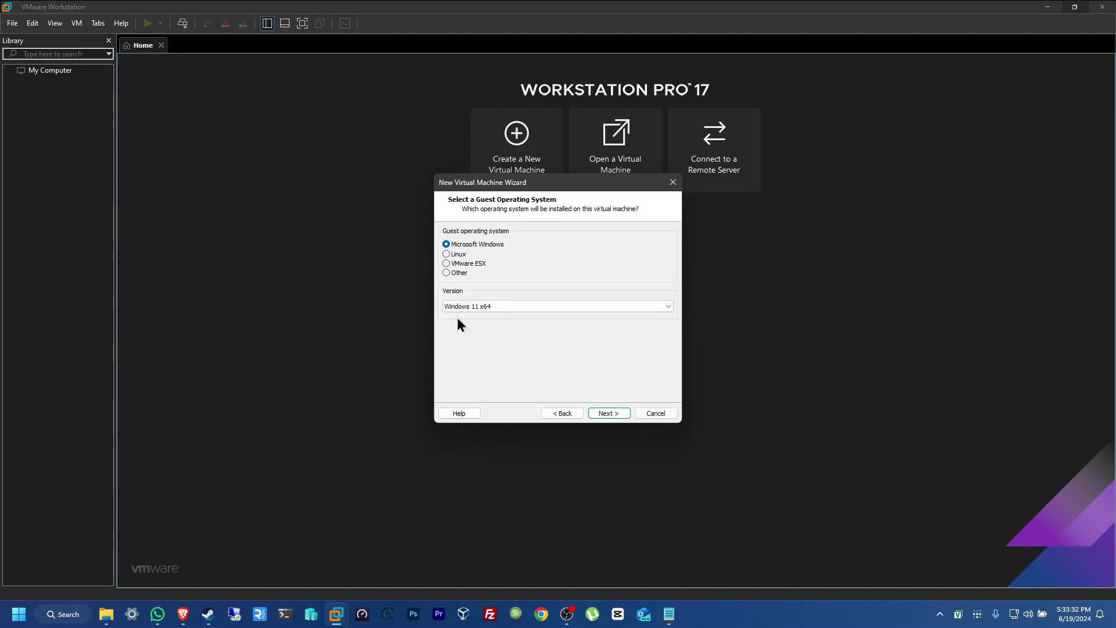
Set the guest to Windows 10 x64 and name the VM WIN11VM
{"action": "left_click", "coordinate": [588, 306]}
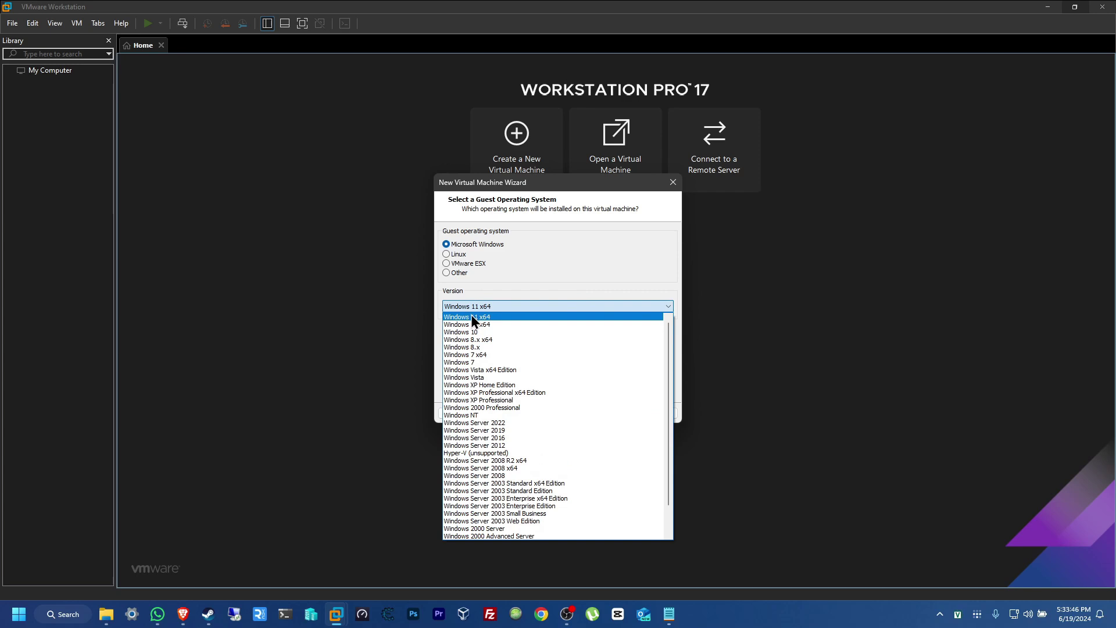
{"action": "left_click", "coordinate": [504, 325]}
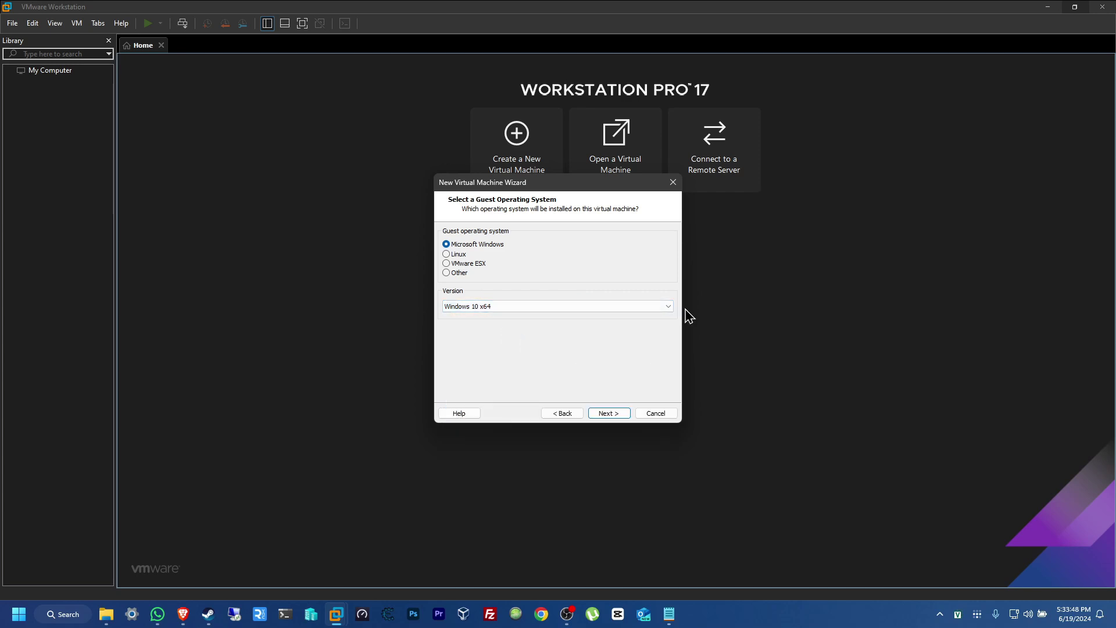
{"action": "left_click", "coordinate": [610, 416]}
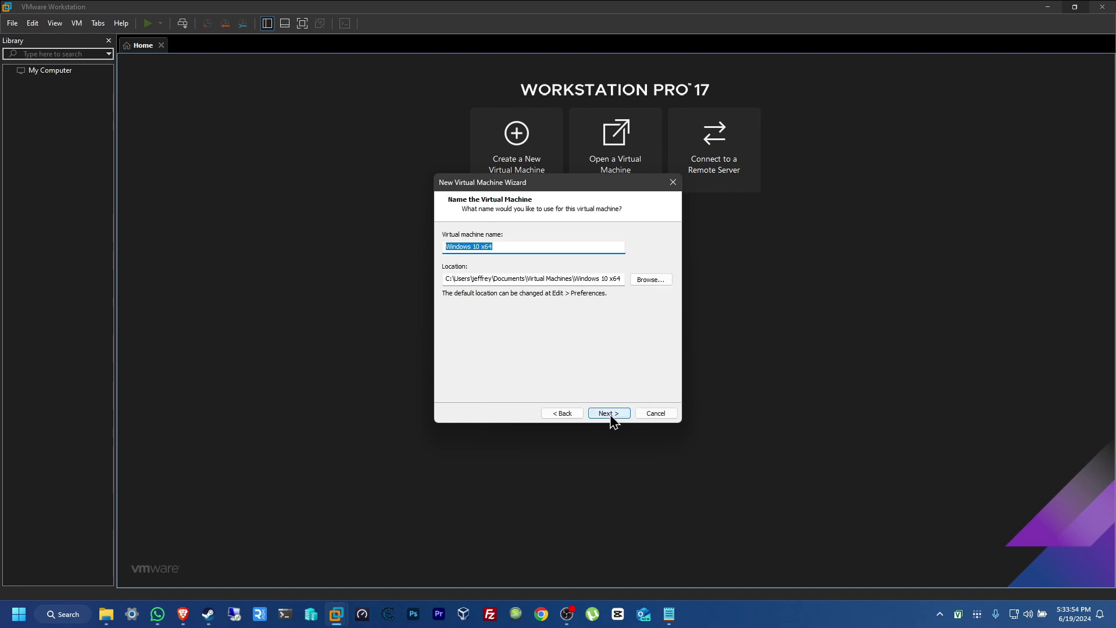
{"action": "key", "text": "BackSpace"}
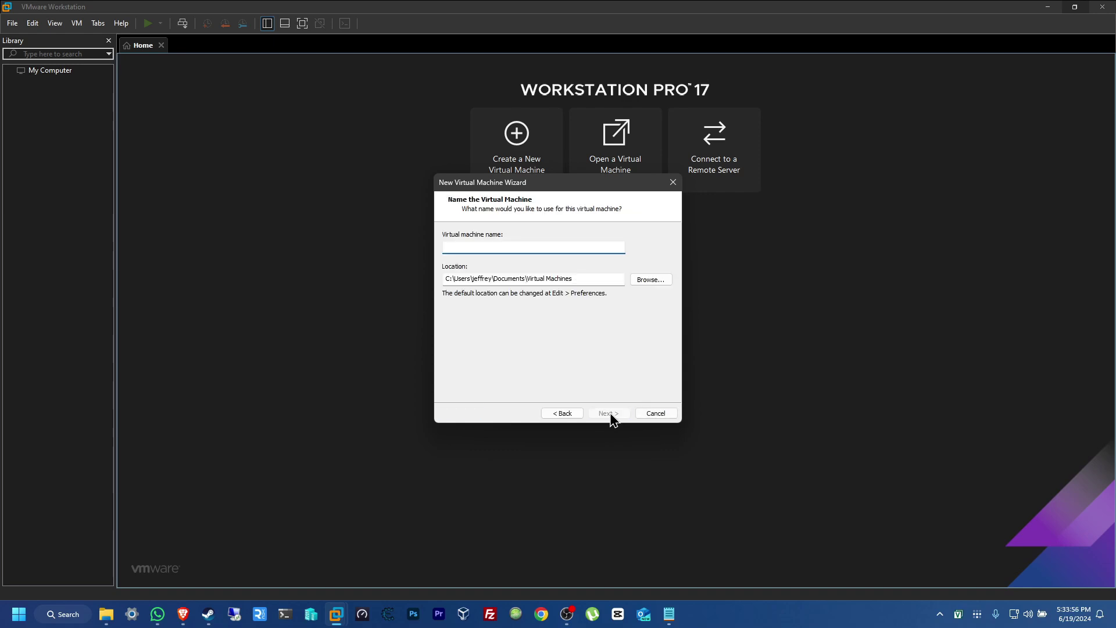
{"action": "type", "text": "Windows"}
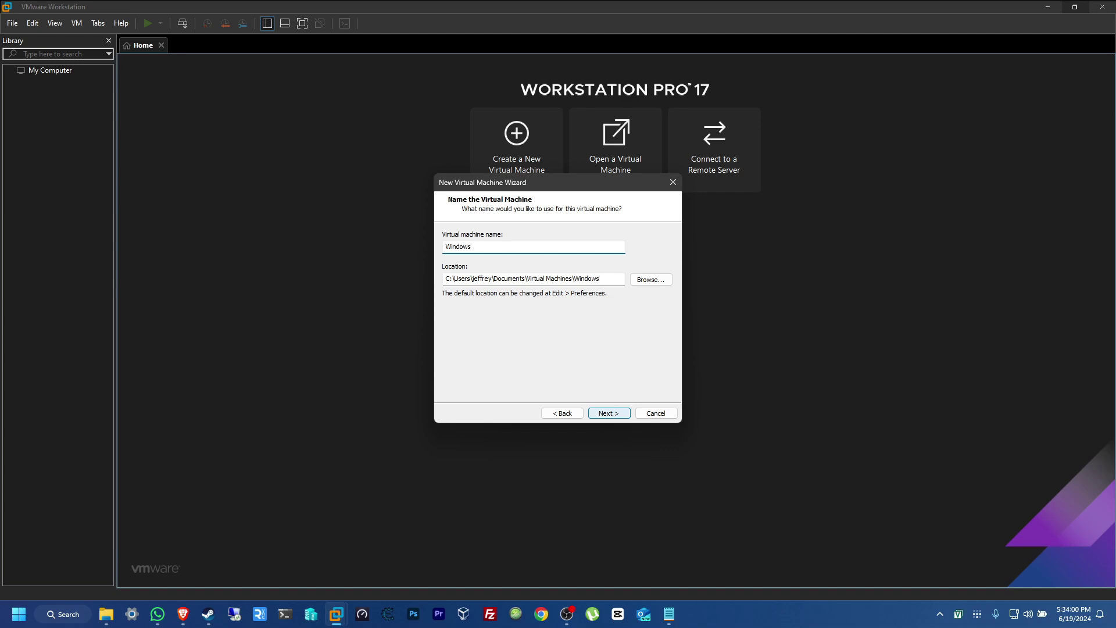
{"action": "type", "text": "11"}
{"action": "key", "text": "BackSpace"}
{"action": "key", "text": "BackSpace"}
{"action": "key", "text": "BackSpace"}
{"action": "key", "text": "BackSpace"}
{"action": "key", "text": "BackSpace"}
{"action": "key", "text": "BackSpace"}
{"action": "key", "text": "BackSpace"}
{"action": "key", "text": "BackSpace"}
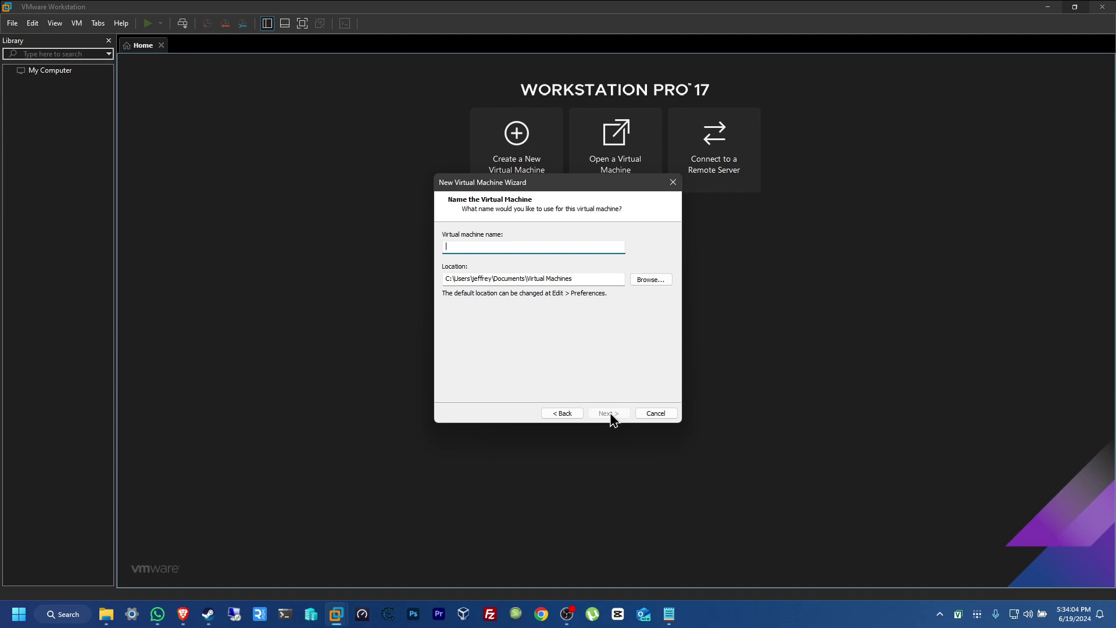
{"action": "type", "text": "WIN11"}
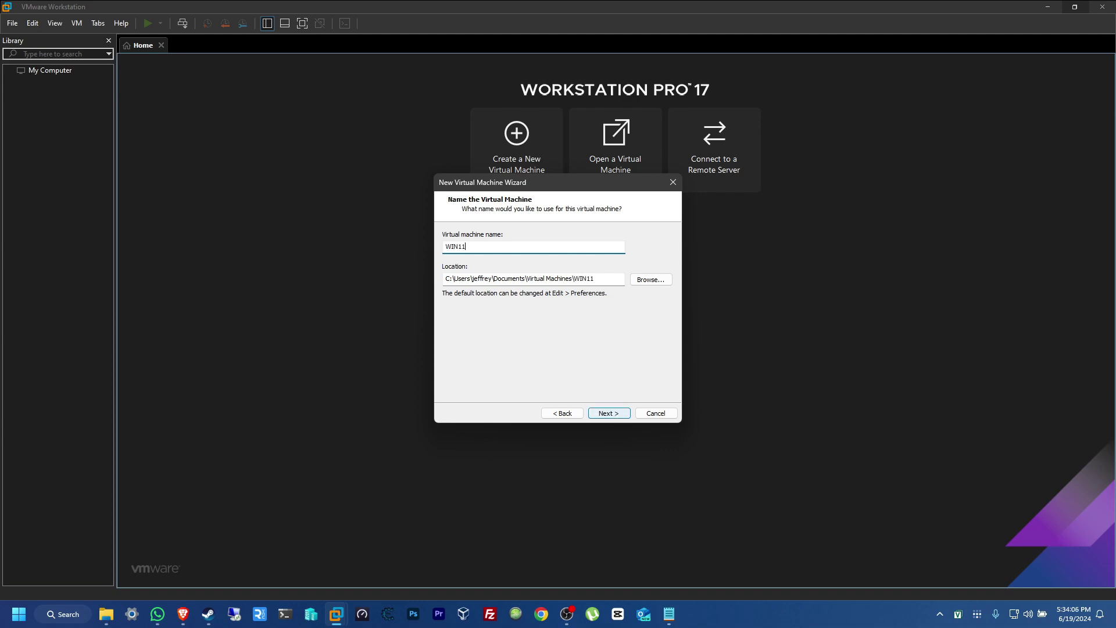
{"action": "type", "text": "VM"}
{"action": "left_click", "coordinate": [618, 413]}
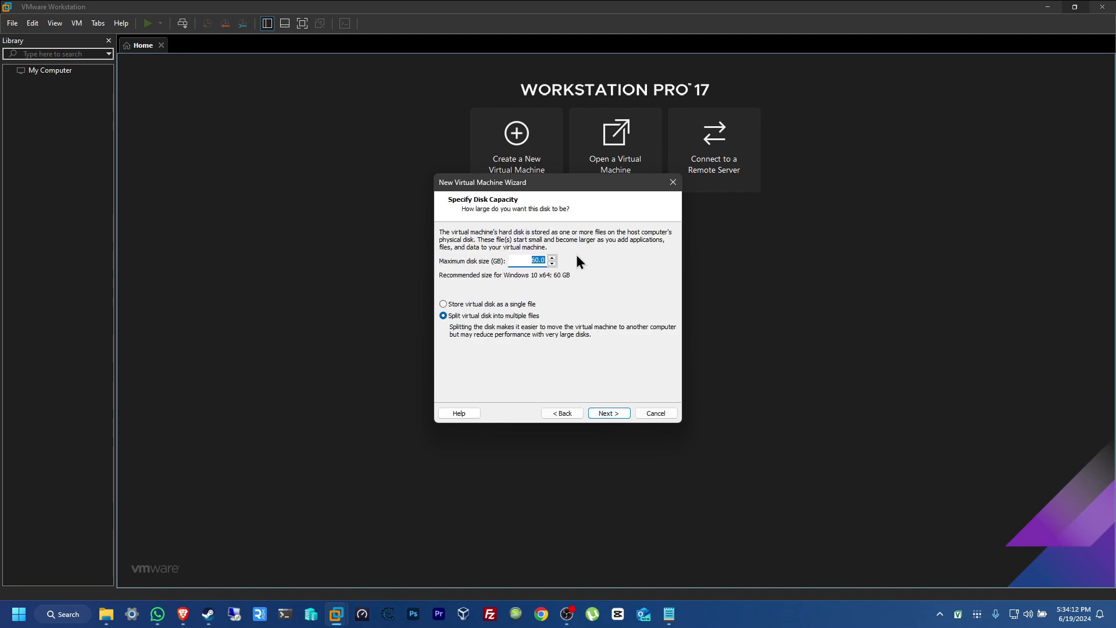
Store the 60 GB virtual disk as a single file, briefly checking the converted disk's folder
{"action": "left_click", "coordinate": [500, 306]}
{"action": "mouse_move", "coordinate": [106, 618]}
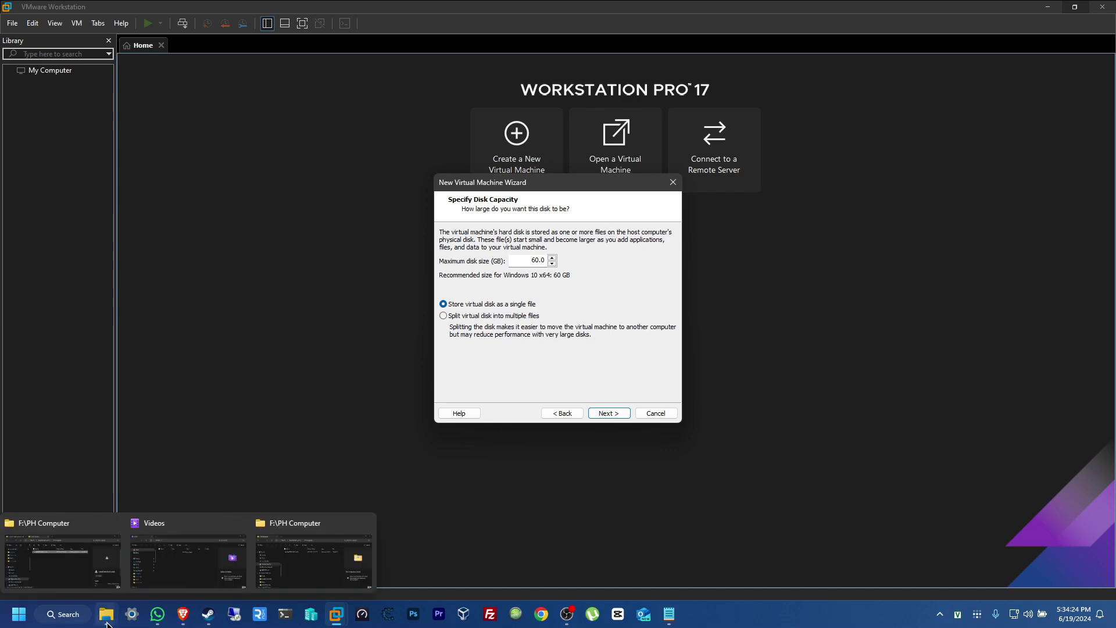
{"action": "left_click", "coordinate": [319, 558]}
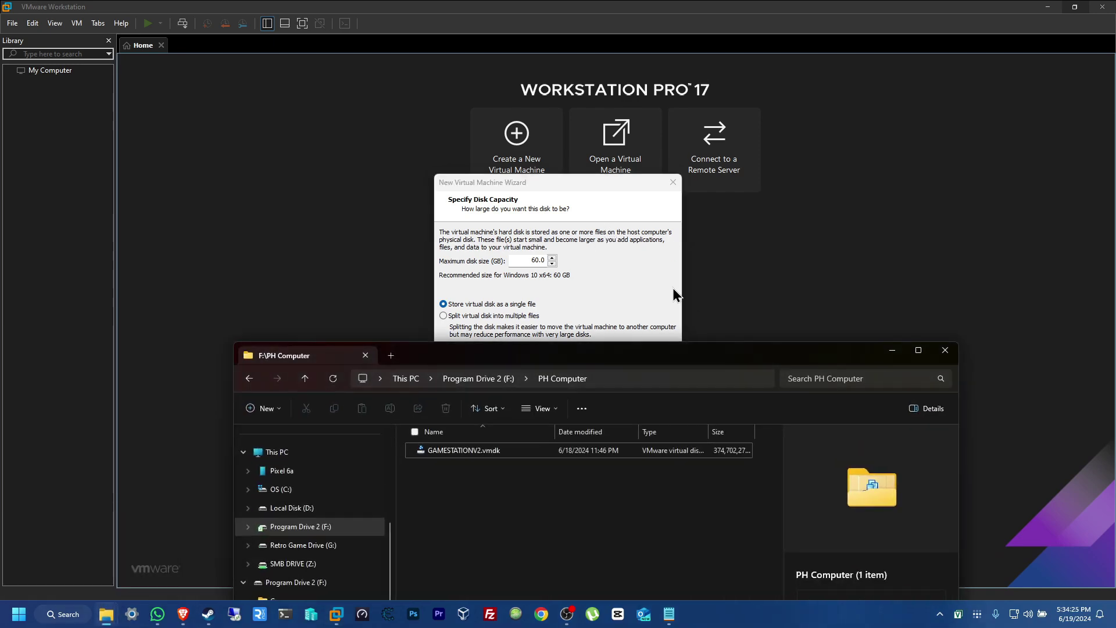
{"action": "left_click", "coordinate": [601, 276]}
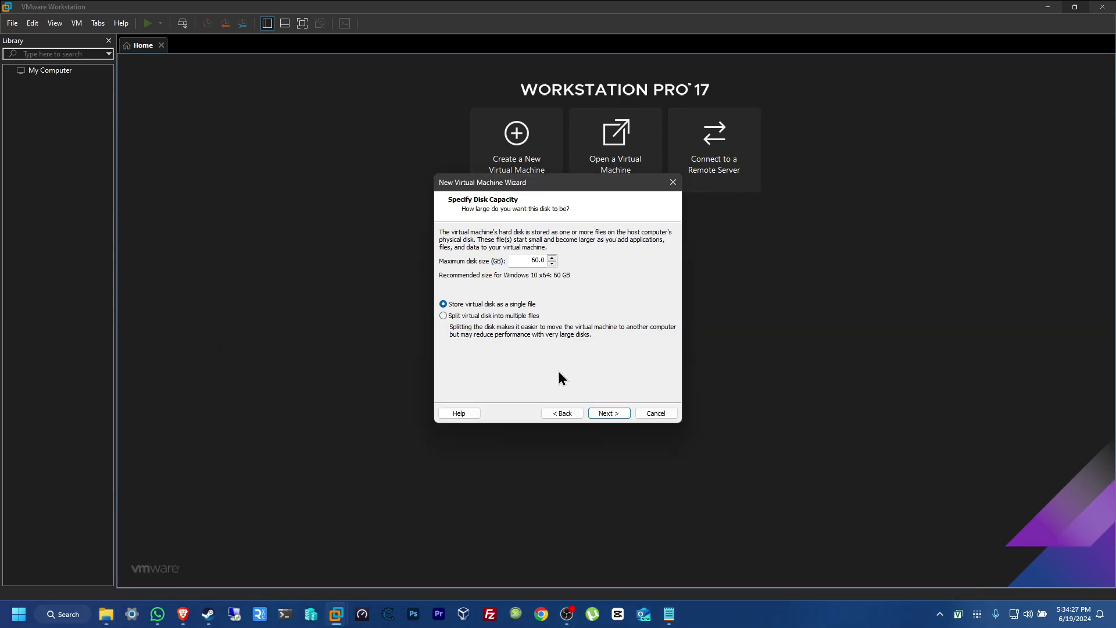
Finish creating WIN11VM, then remove its default 60 GB NVMe hard disk in the VM settings
{"action": "left_click", "coordinate": [620, 414]}
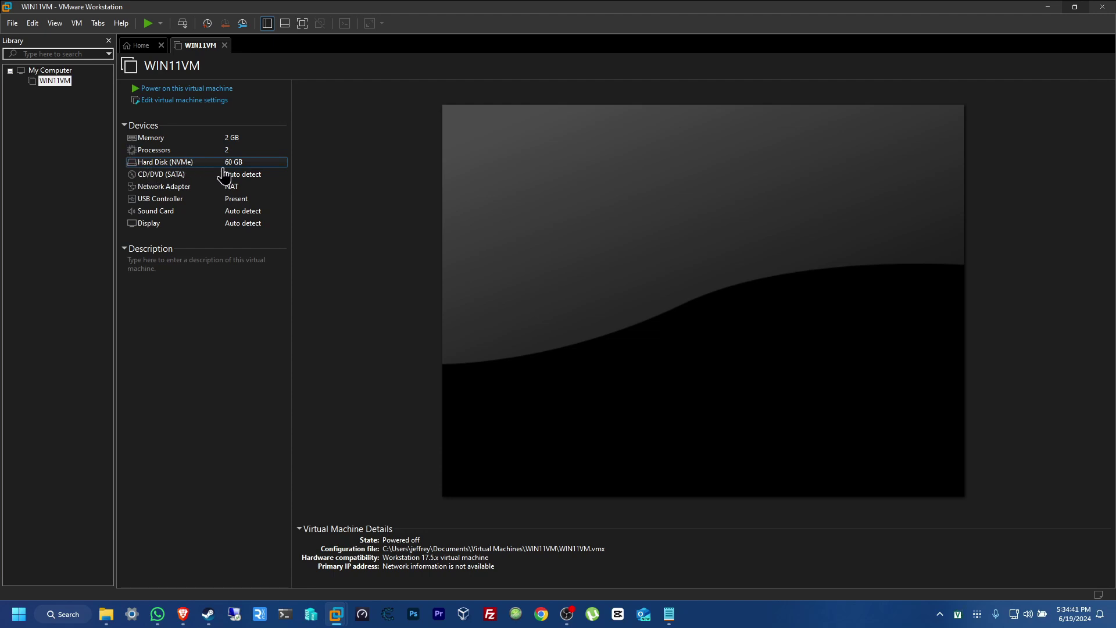
{"action": "left_click", "coordinate": [154, 109]}
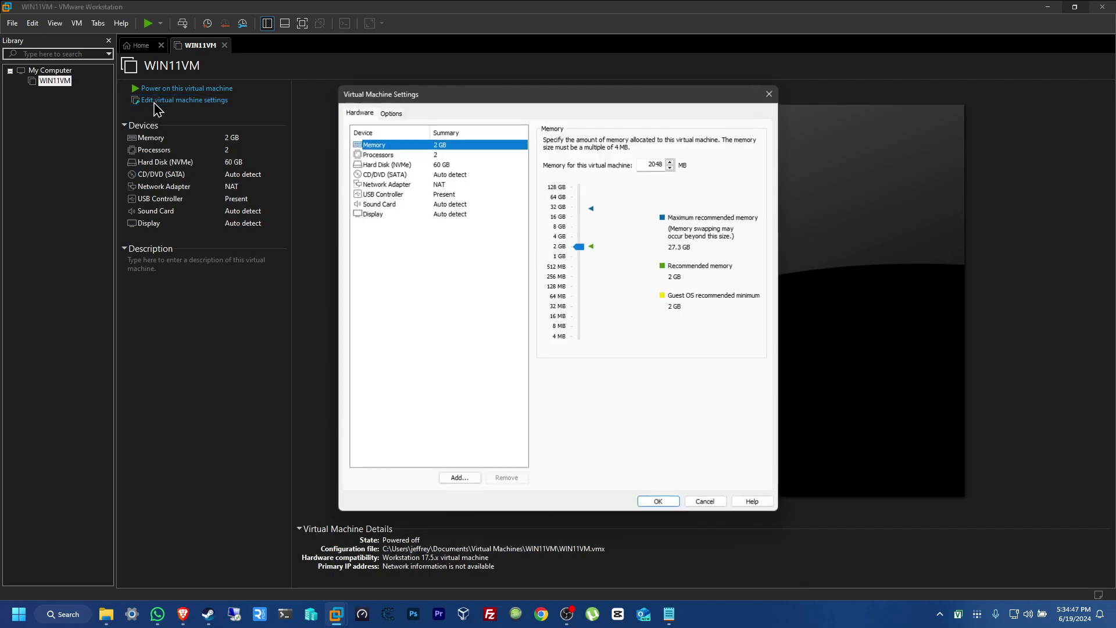
{"action": "left_click", "coordinate": [408, 168]}
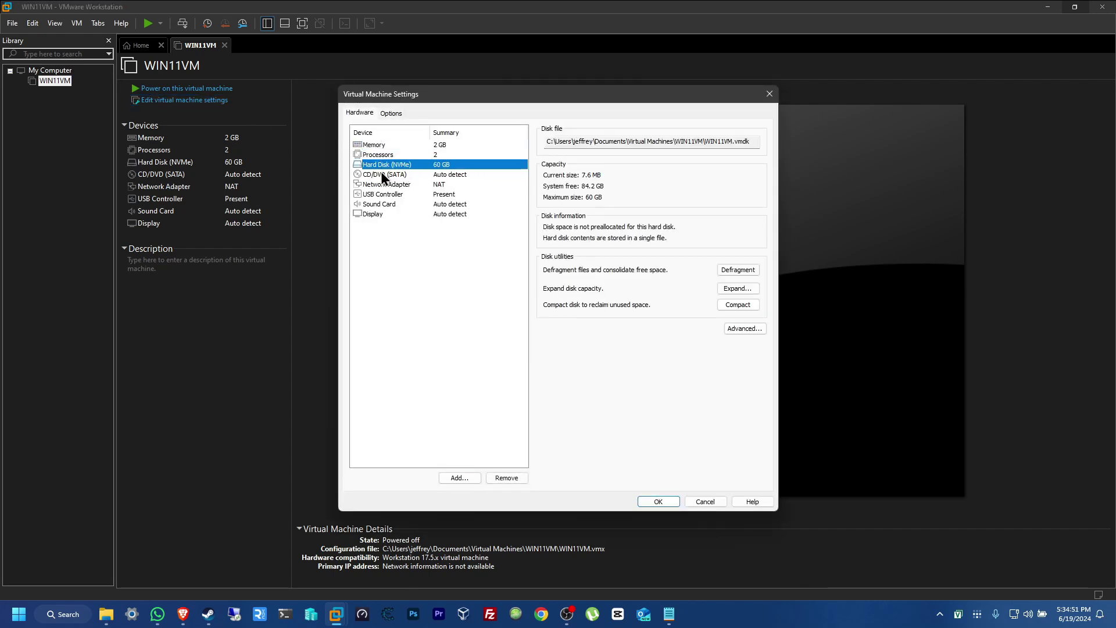
{"action": "left_click", "coordinate": [506, 478]}
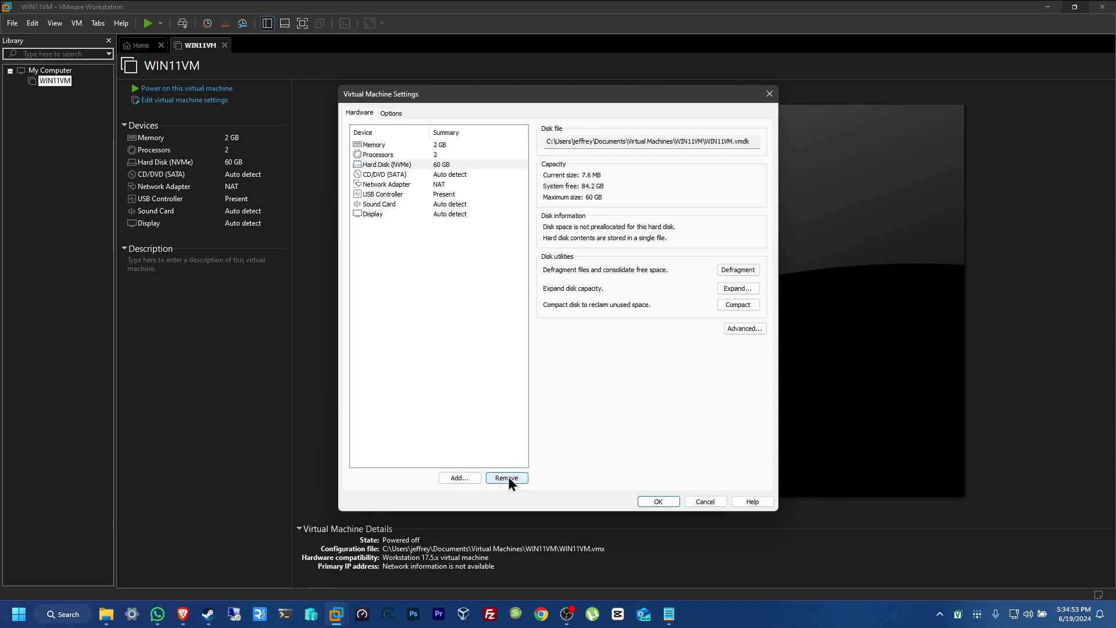
Add F:\PH Computer\GAMESTATIONV2.vmdk as an existing NVMe hard disk and convert it to the newer format
{"action": "left_click", "coordinate": [458, 478]}
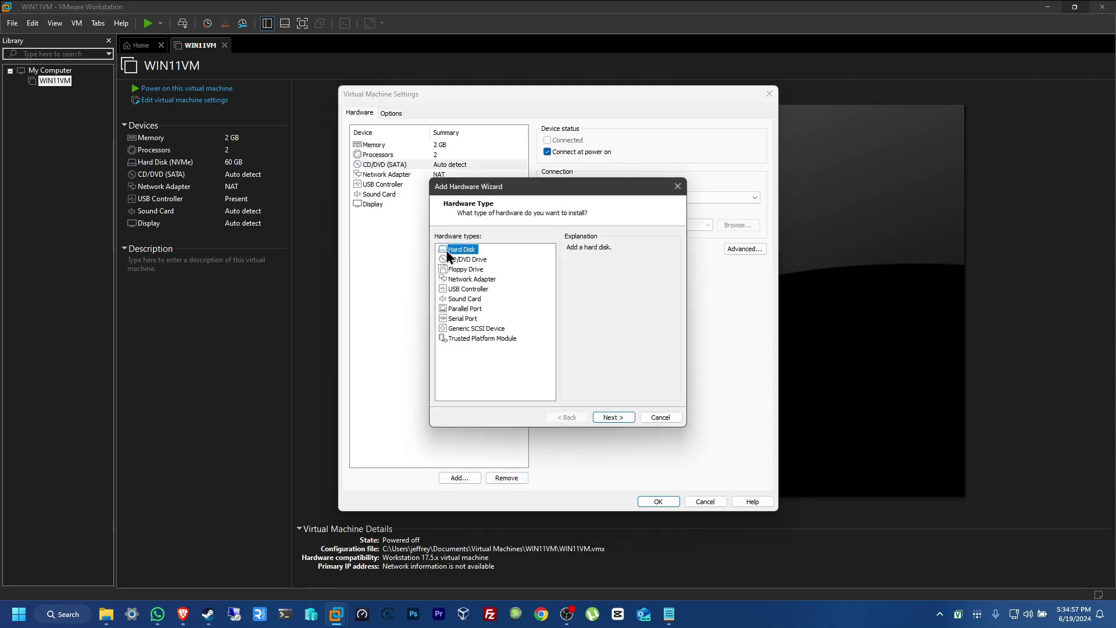
{"action": "left_click", "coordinate": [622, 425]}
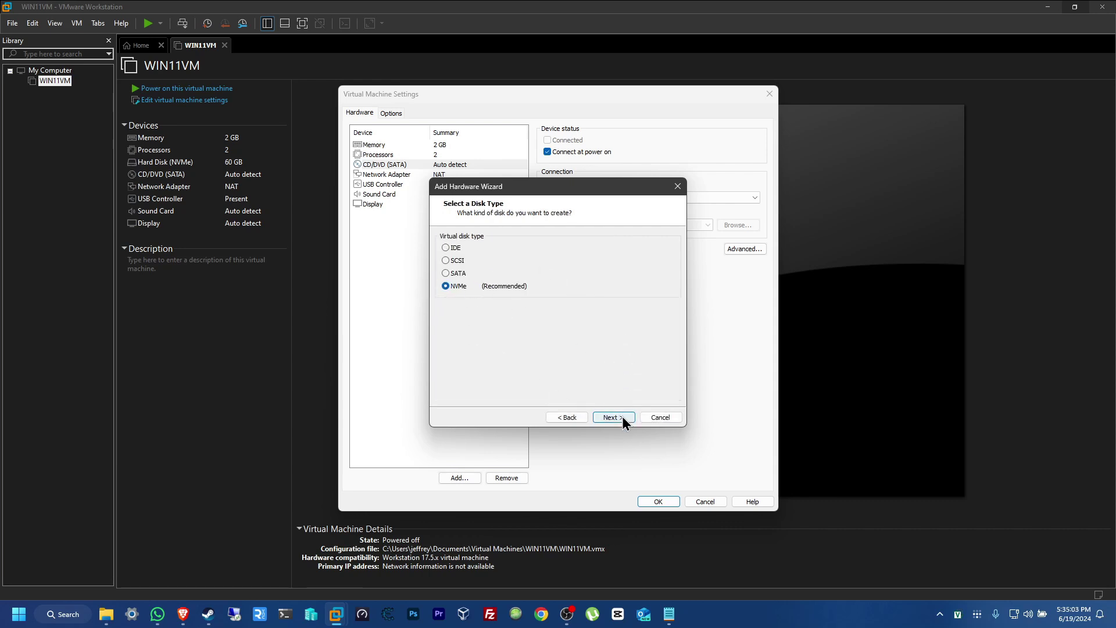
{"action": "left_click", "coordinate": [622, 416]}
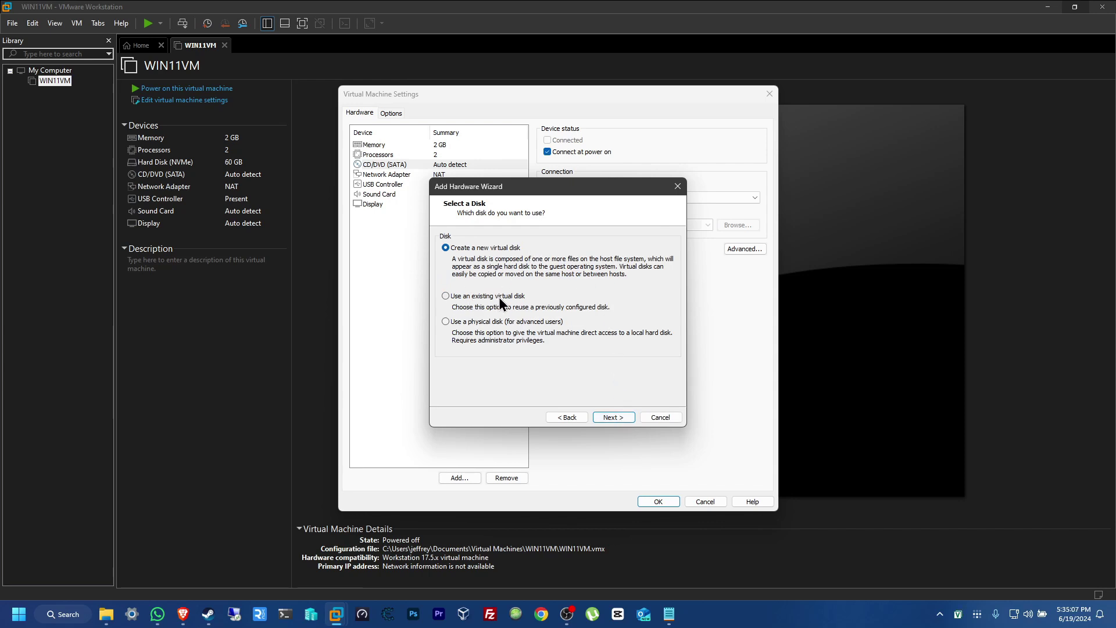
{"action": "left_click", "coordinate": [513, 297]}
{"action": "left_click", "coordinate": [603, 419]}
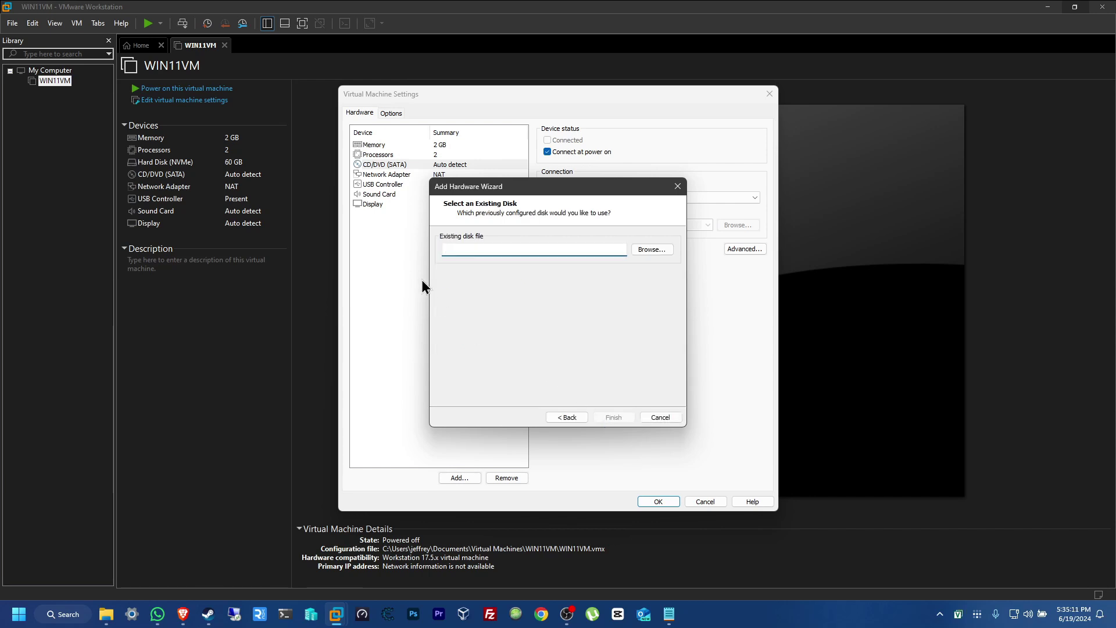
{"action": "left_click", "coordinate": [656, 254]}
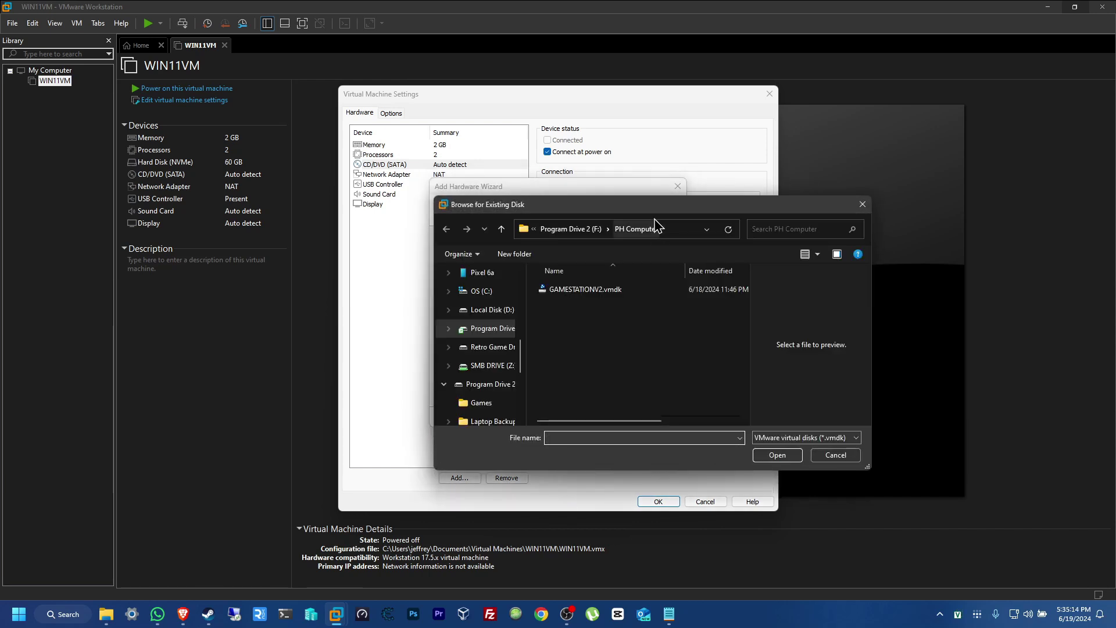
{"action": "left_click", "coordinate": [602, 289]}
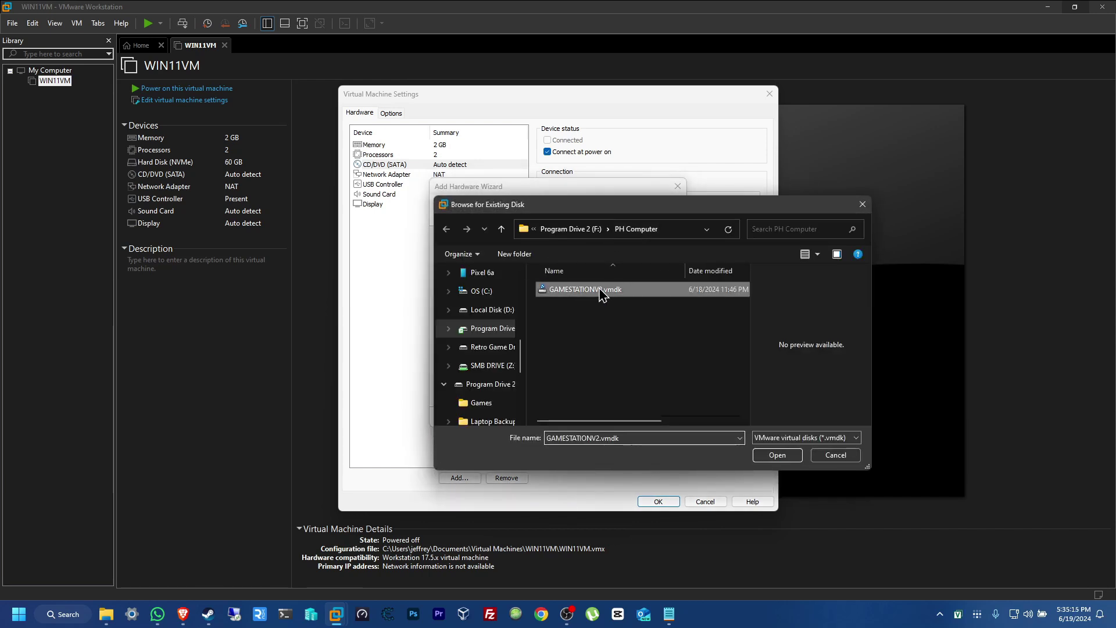
{"action": "left_click", "coordinate": [782, 455]}
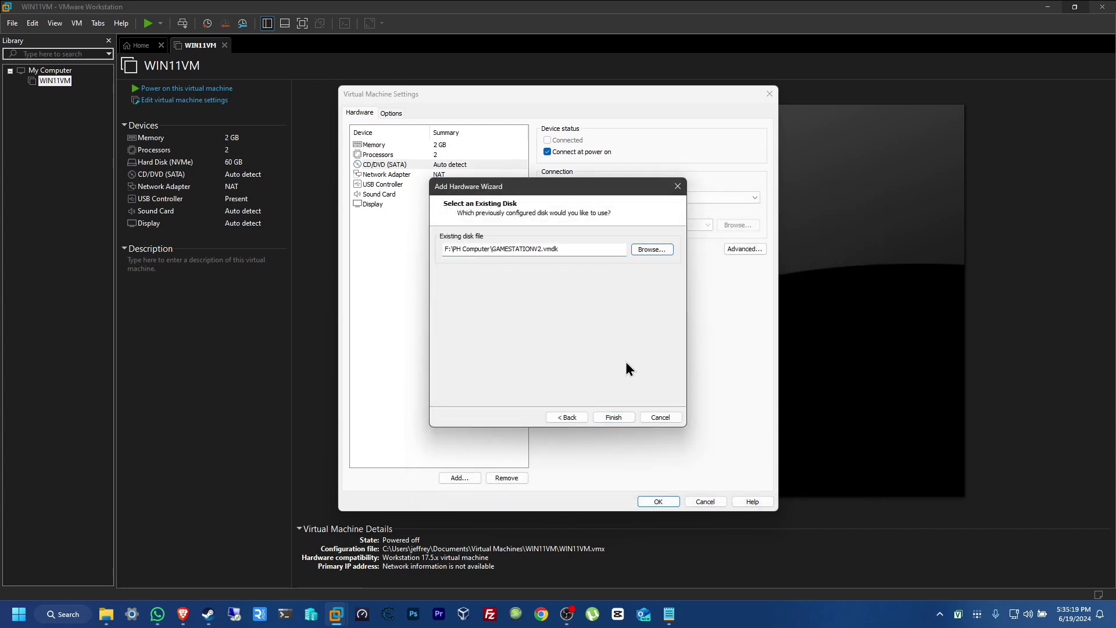
{"action": "left_click", "coordinate": [613, 417]}
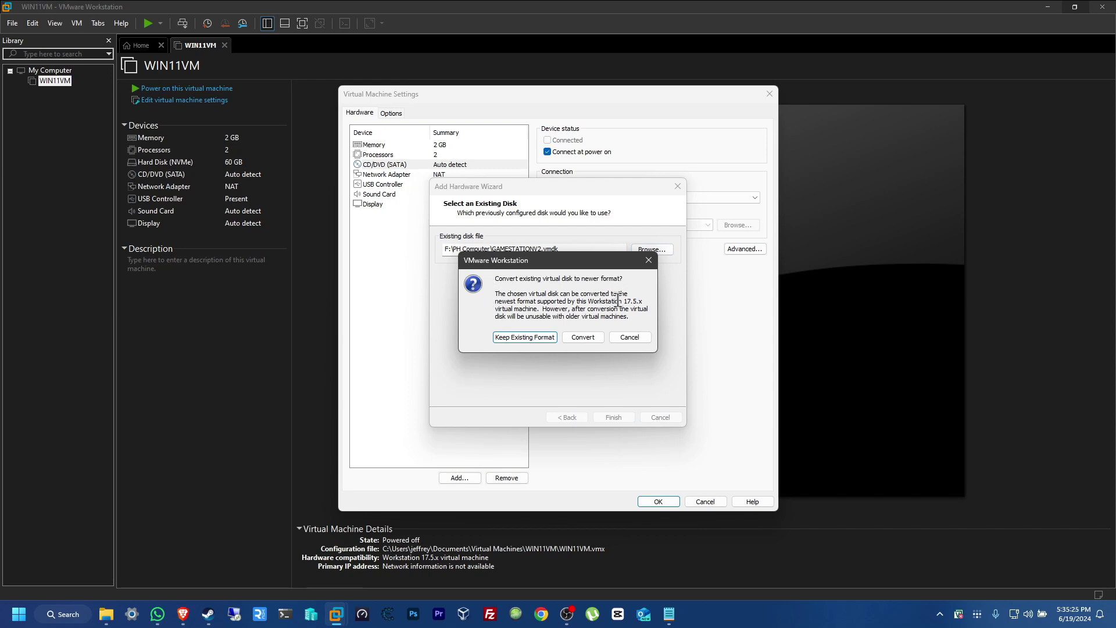
{"action": "left_click", "coordinate": [582, 338]}
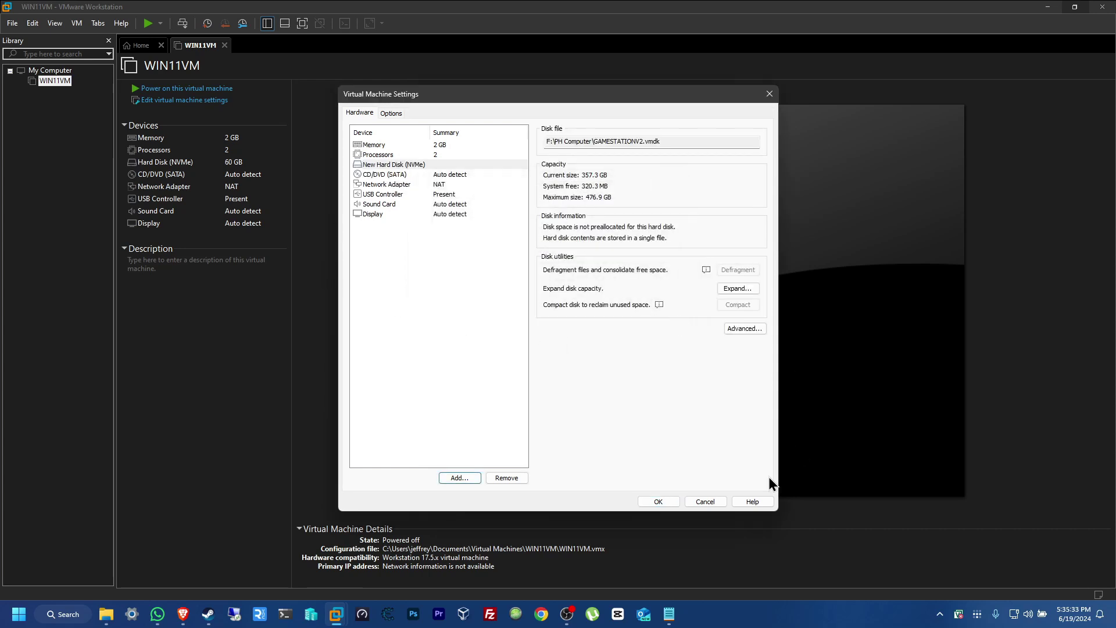
Save WIN11VM's settings with the 476.9 GB disk and power the VM on
{"action": "left_click", "coordinate": [659, 502]}
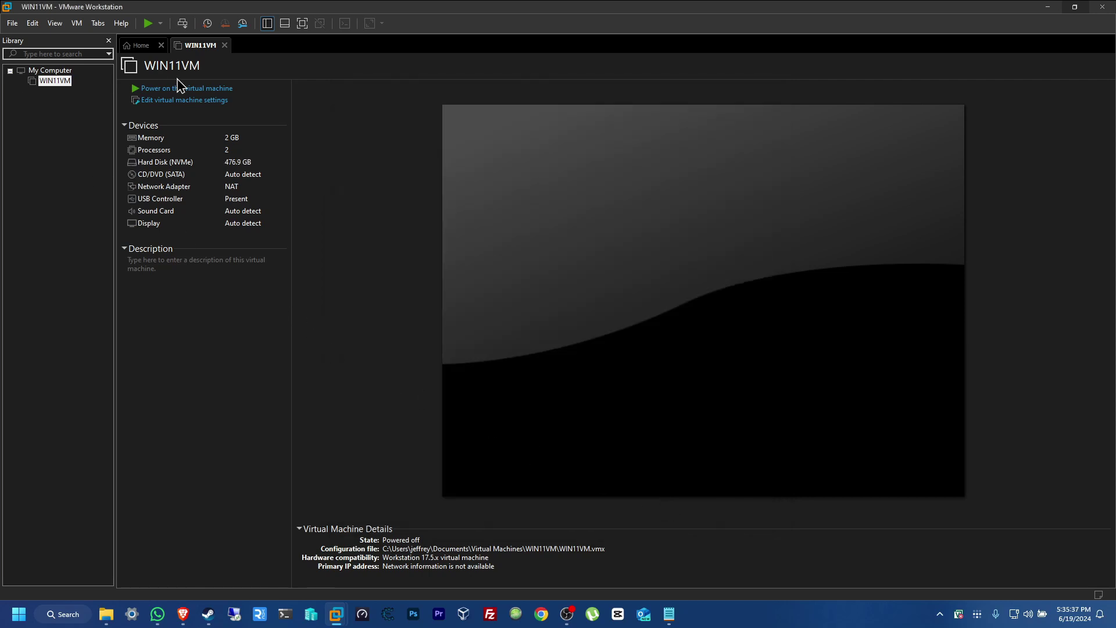
{"action": "left_click", "coordinate": [157, 90]}
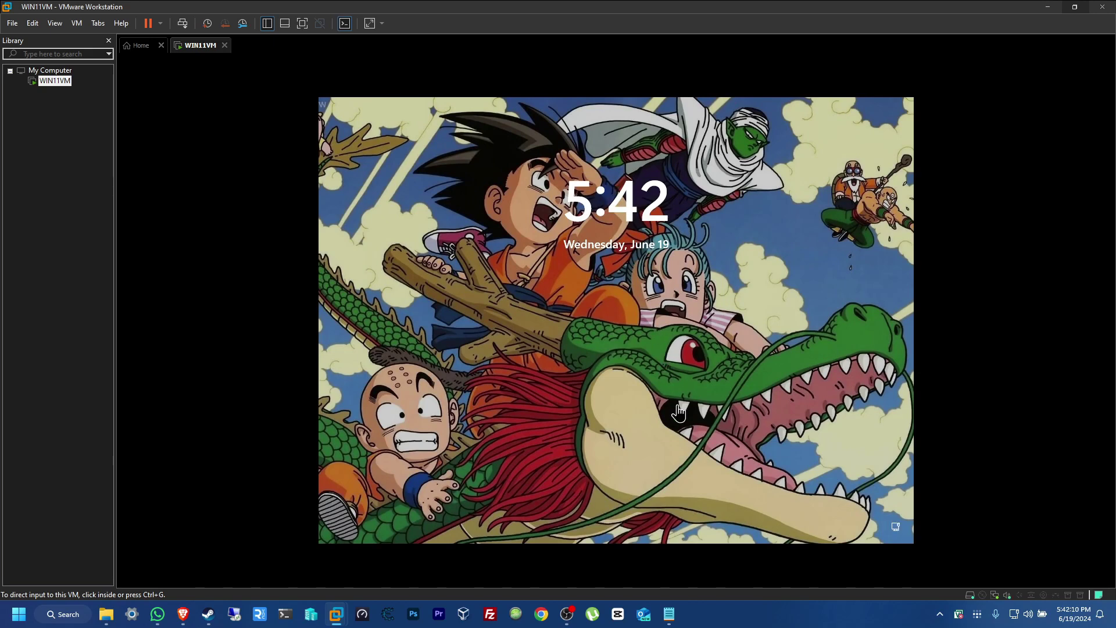
Dismiss the guest lock screen and sign in to Windows with the account password
{"action": "left_click", "coordinate": [743, 388]}
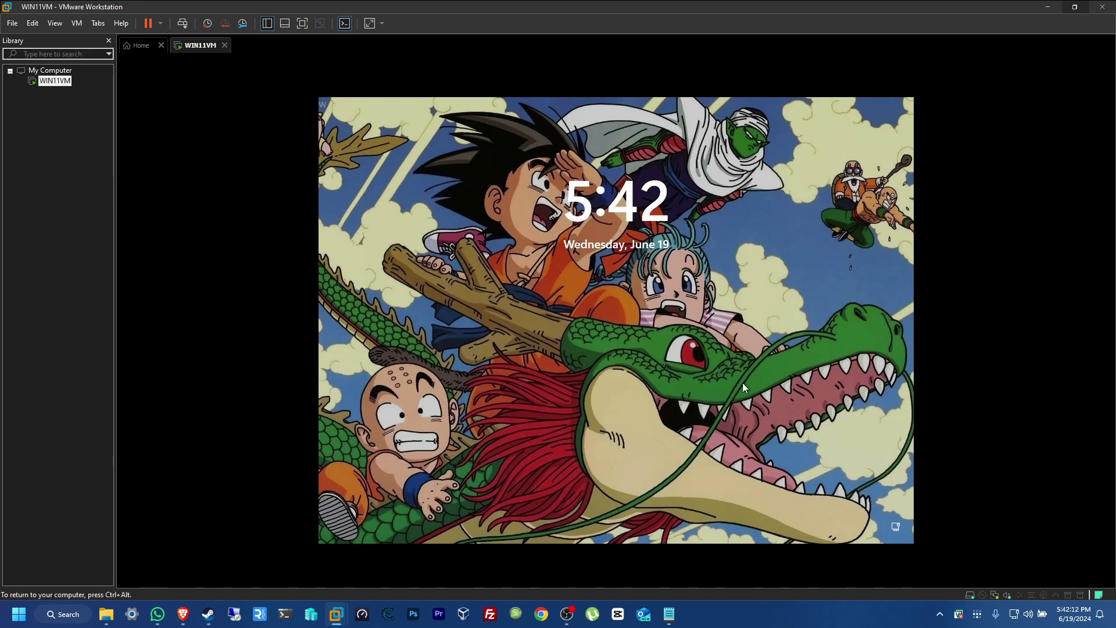
{"action": "left_click", "coordinate": [574, 295]}
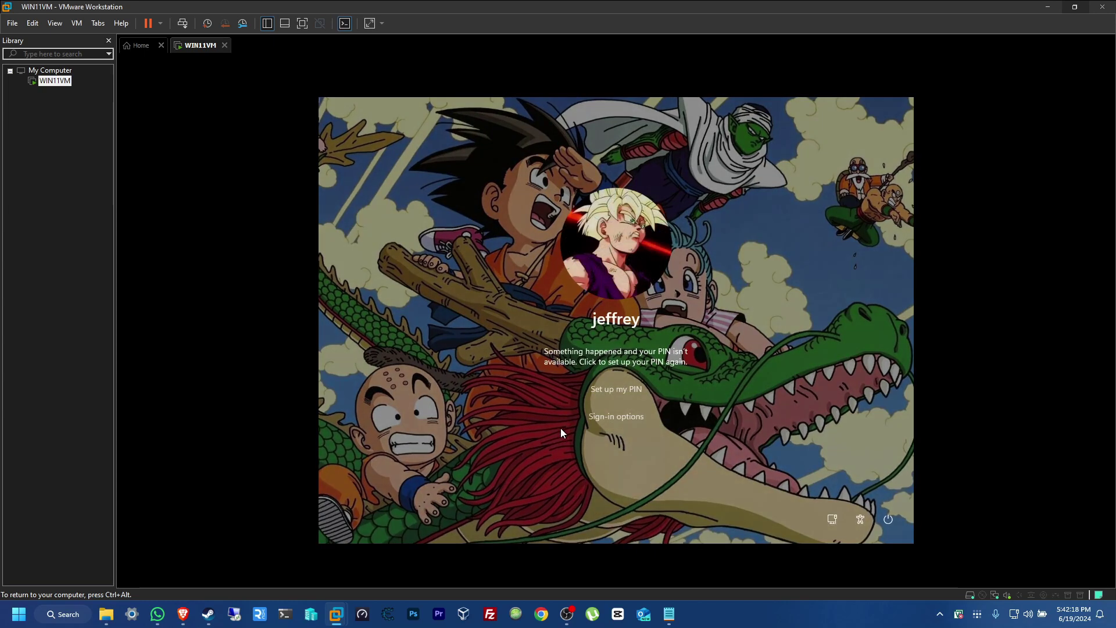
{"action": "left_click", "coordinate": [621, 417]}
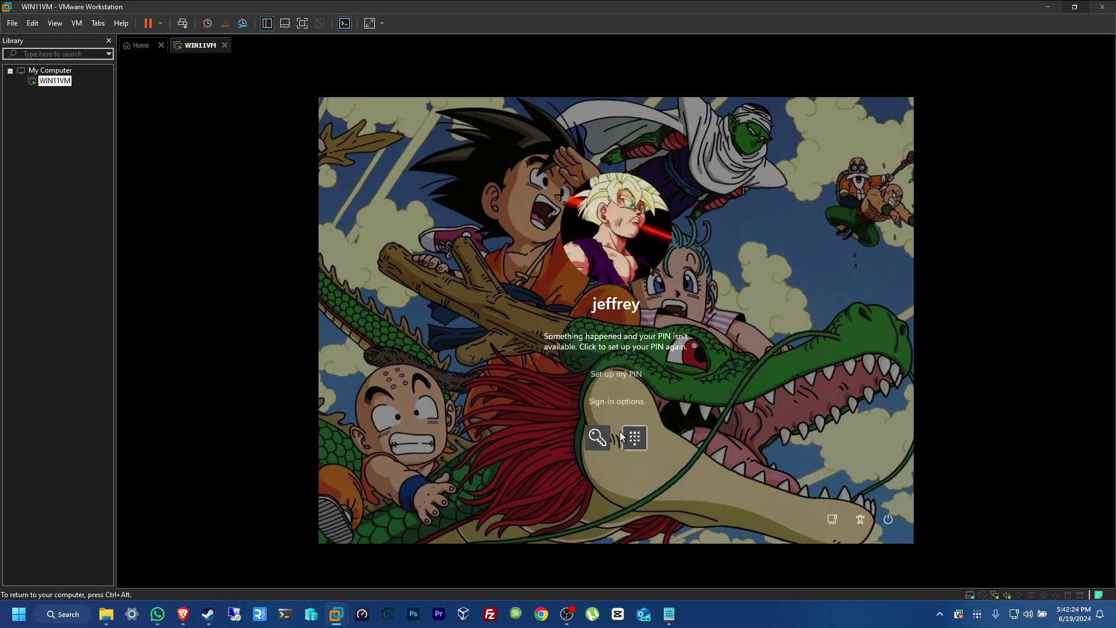
{"action": "left_click", "coordinate": [601, 438]}
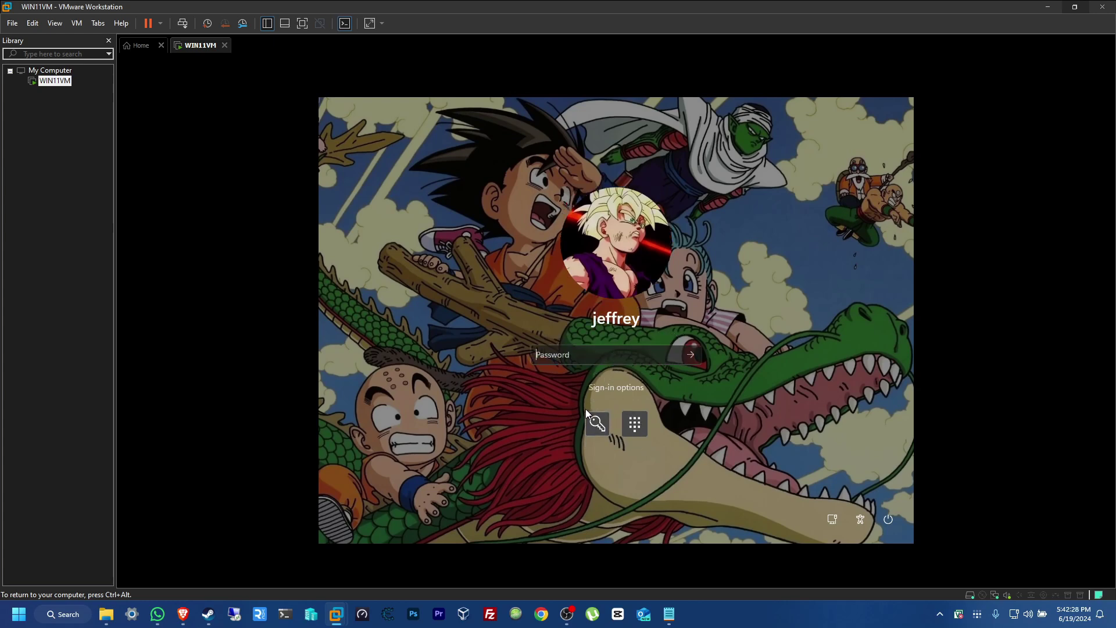
{"action": "type", "text": "•"}
{"action": "key", "text": "BackSpace"}
{"action": "type", "text": "•••••••"}
{"action": "key", "text": "Return"}
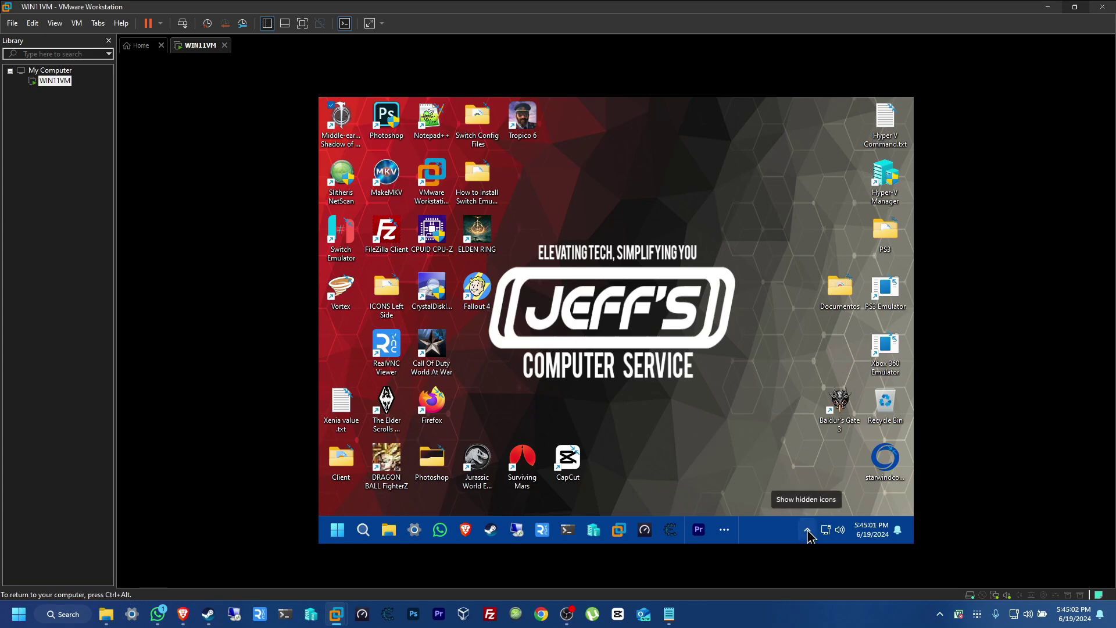
{"action": "left_click", "coordinate": [808, 531]}
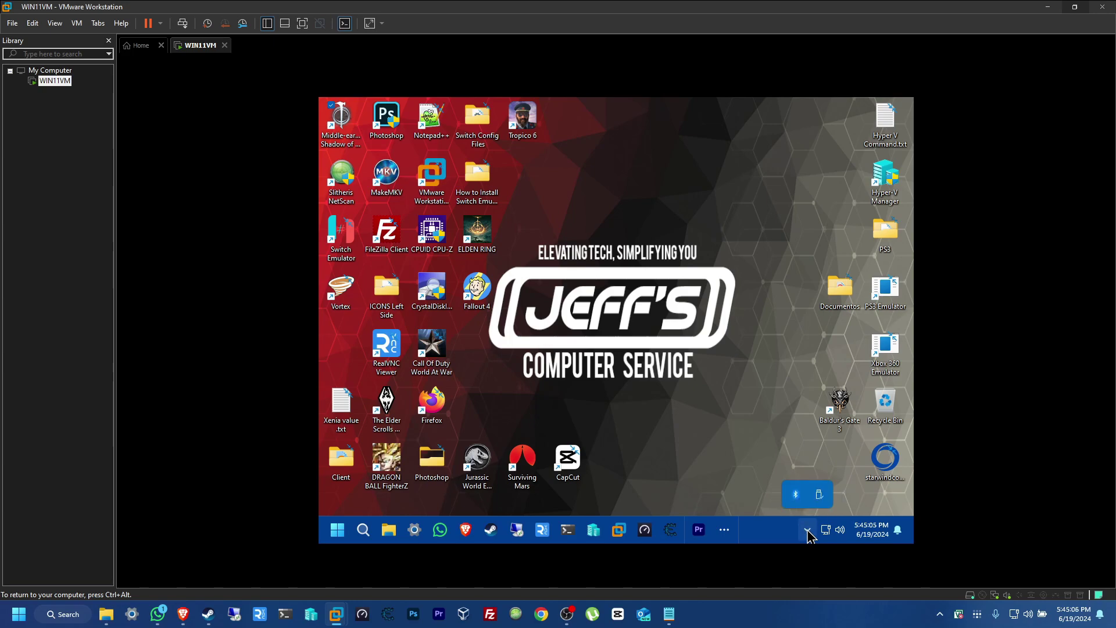
{"action": "left_click", "coordinate": [808, 531]}
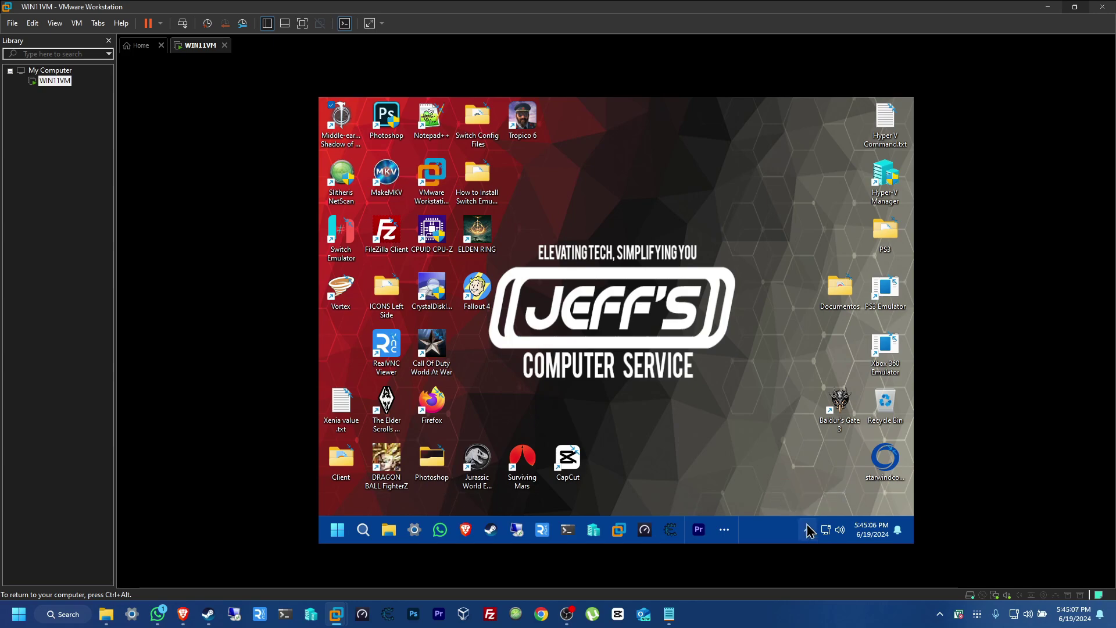
{"action": "left_click", "coordinate": [1073, 6]}
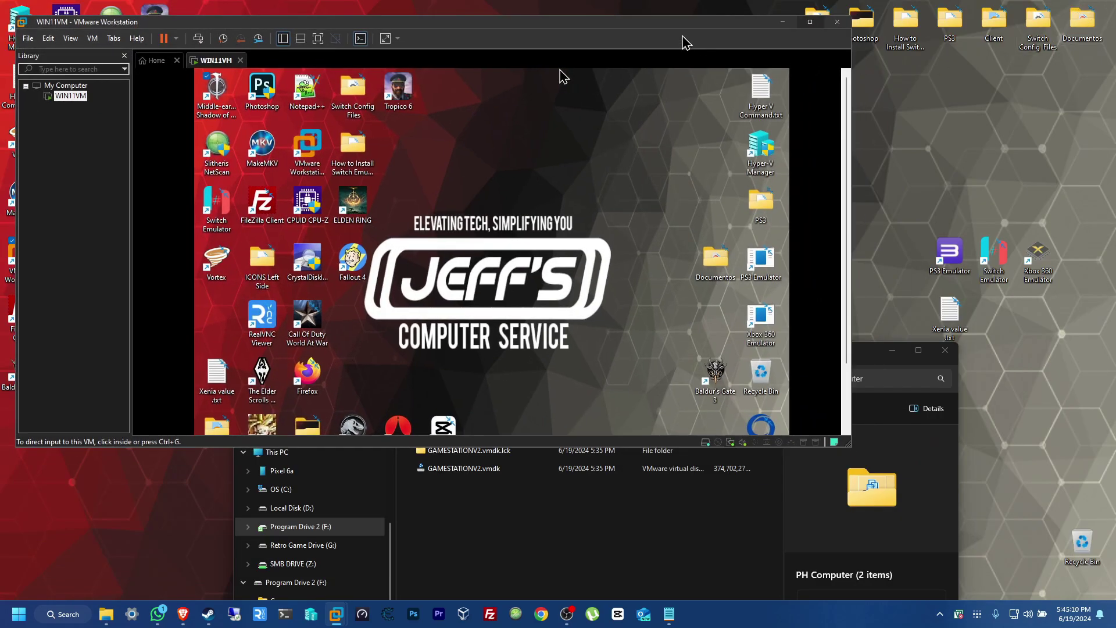
{"action": "left_click_drag", "start_coordinate": [668, 26], "coordinate": [877, 137]}
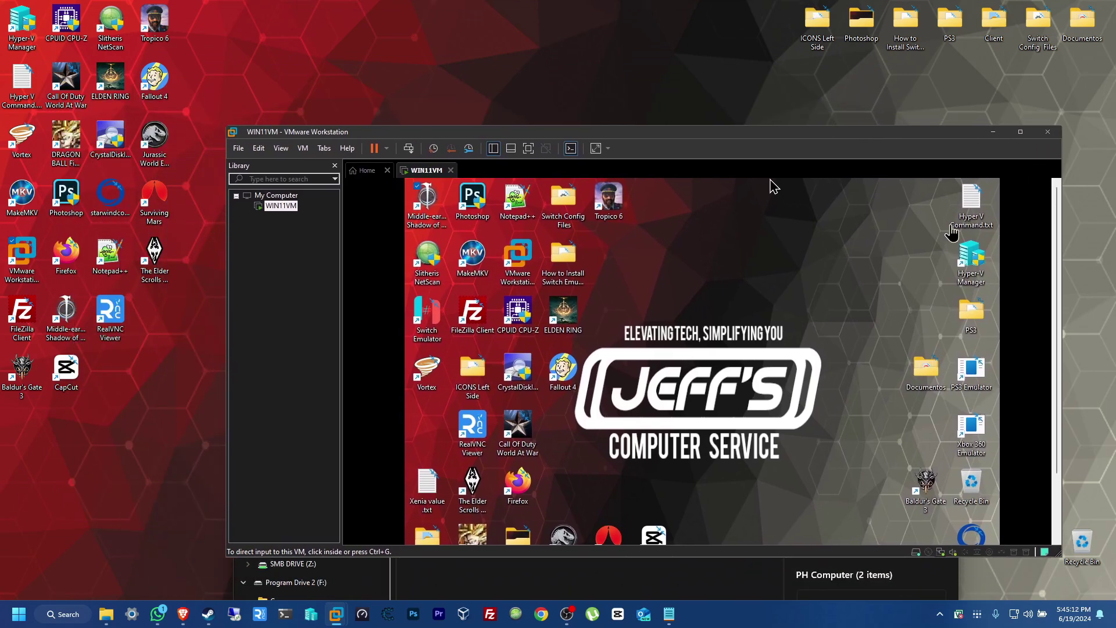
{"action": "scroll", "coordinate": [1057, 242], "scroll_direction": "down", "scroll_amount": 3}
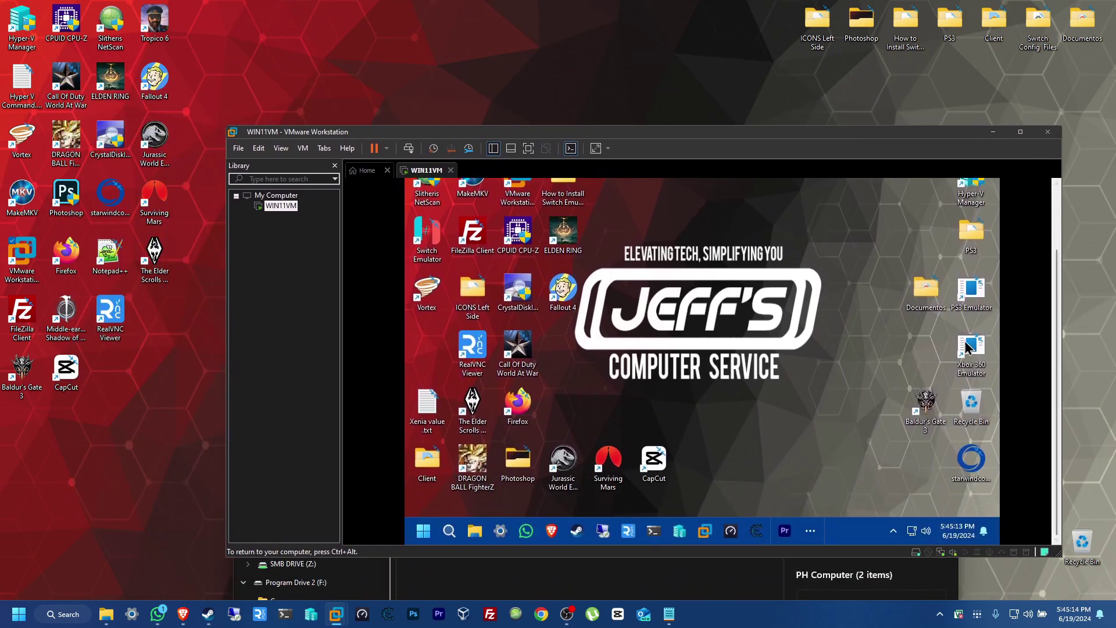
{"action": "left_click", "coordinate": [428, 535]}
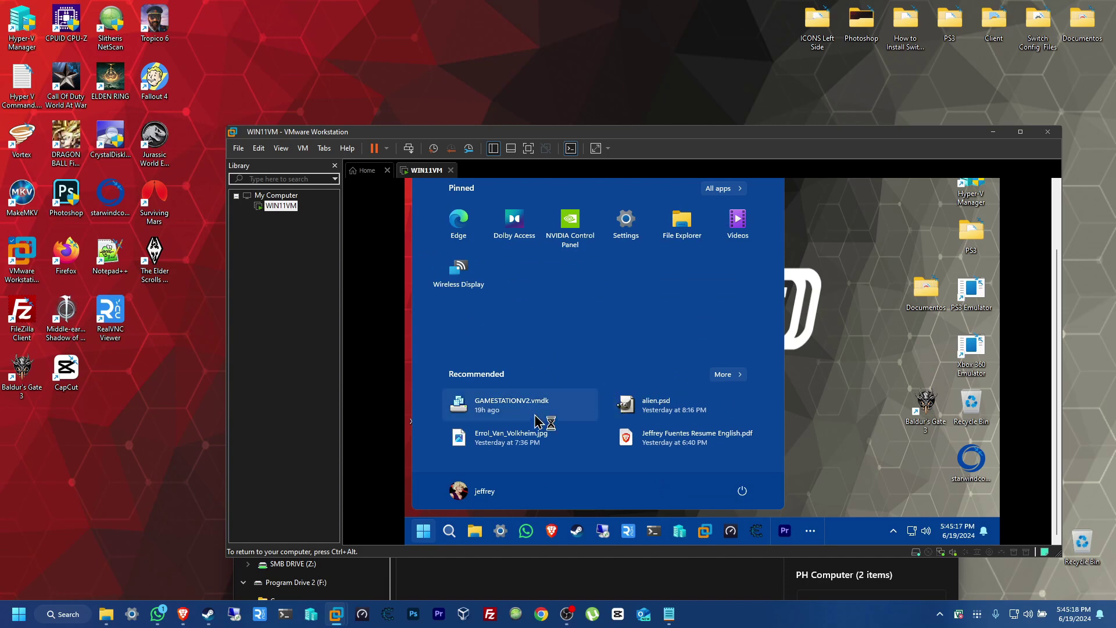
{"action": "left_click", "coordinate": [1022, 136]}
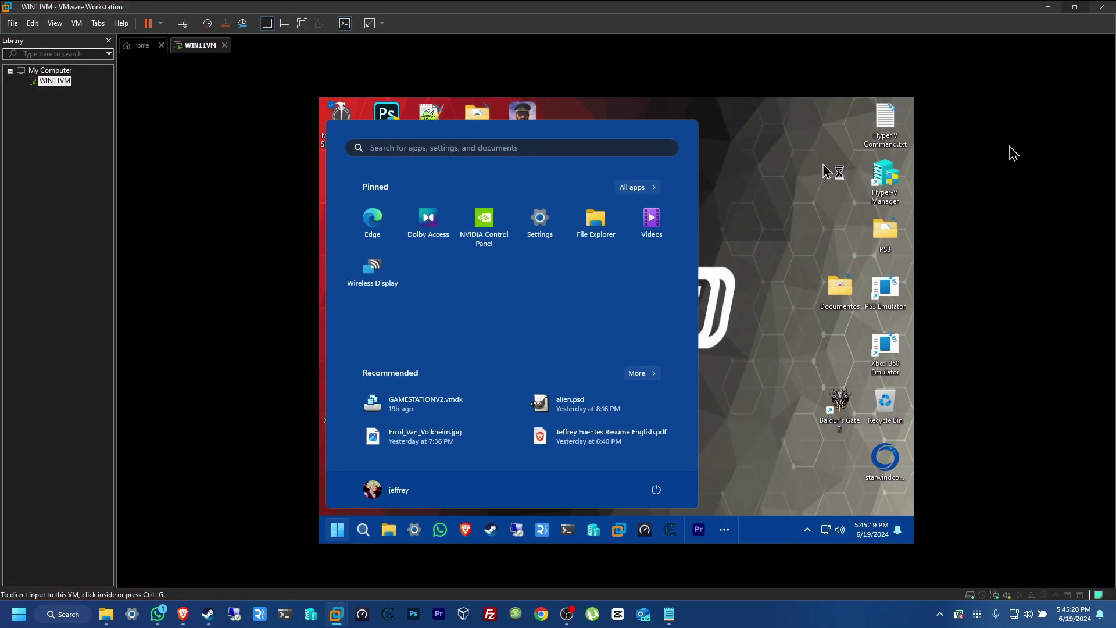
{"action": "left_click", "coordinate": [813, 364]}
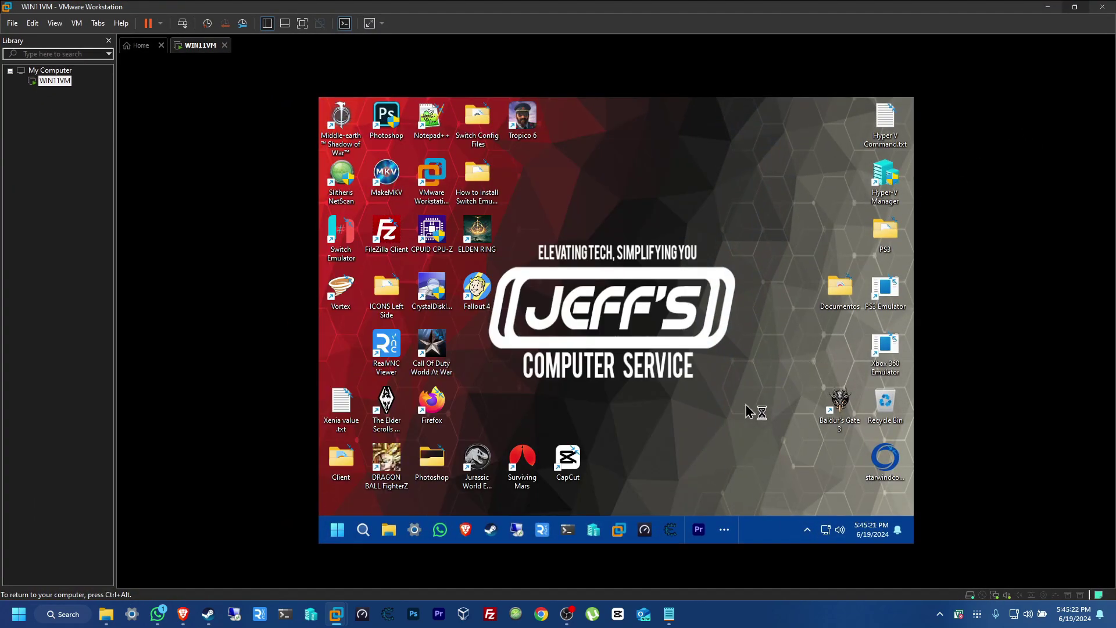